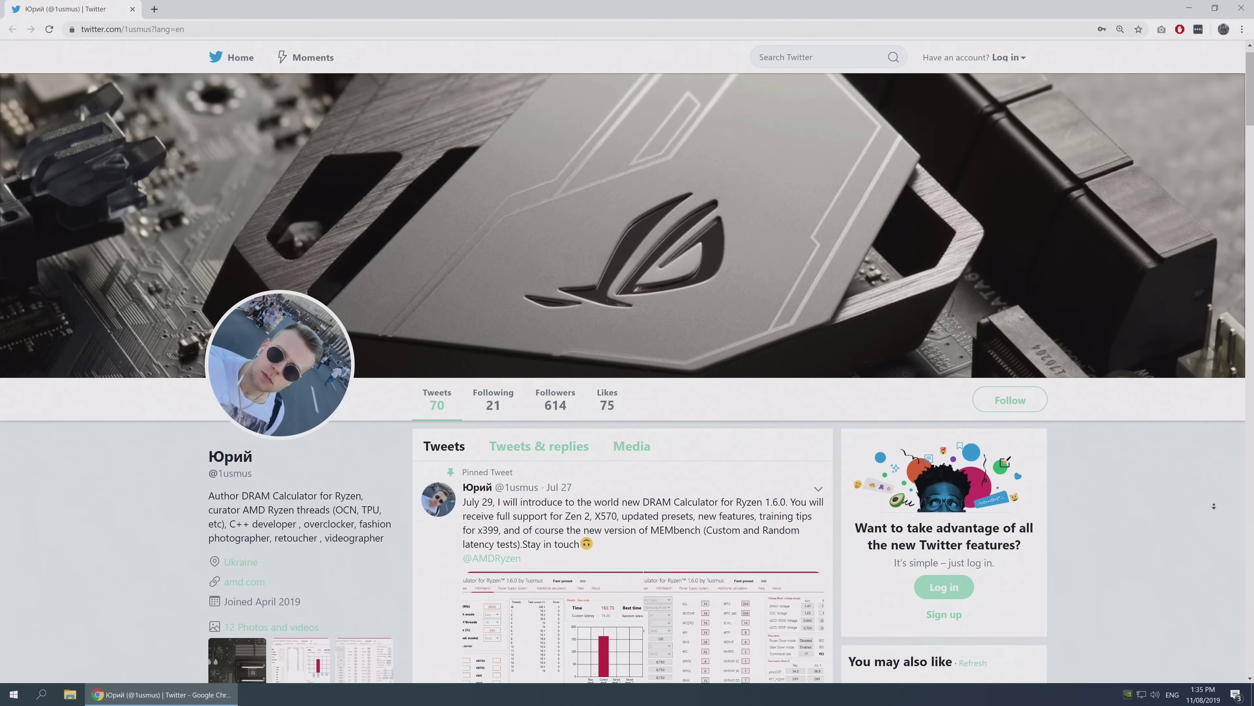
Step: Highlight the 1.6.0.3 version in the DRAM Calculator for Ryzen title, then start the zip download
scroll(1214, 506, "down", 1)
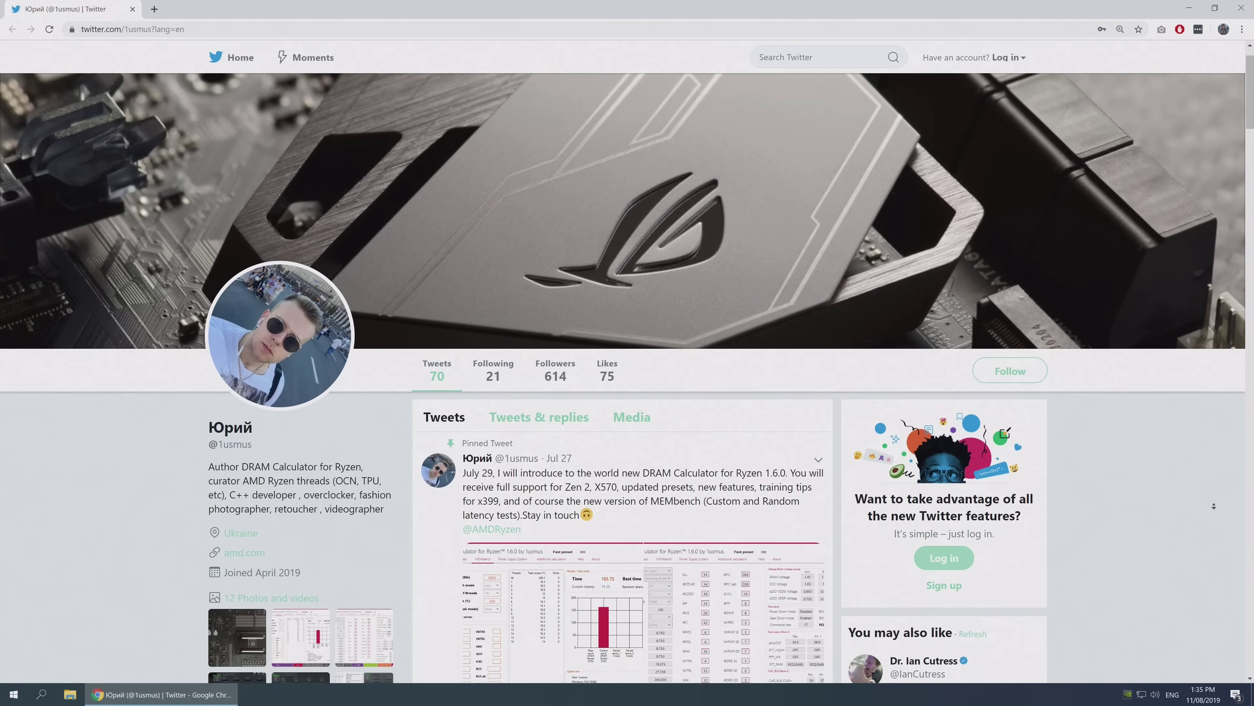
scroll(1213, 506, "down", 1)
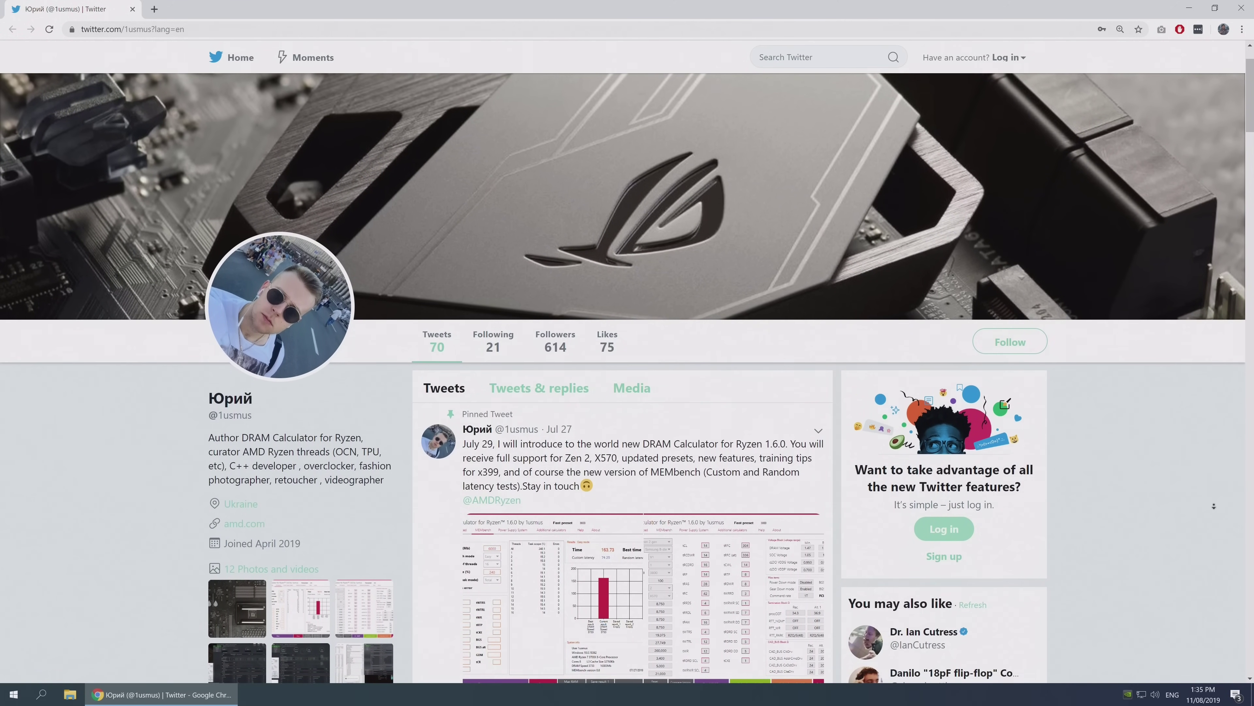
scroll(1214, 506, "down", 1)
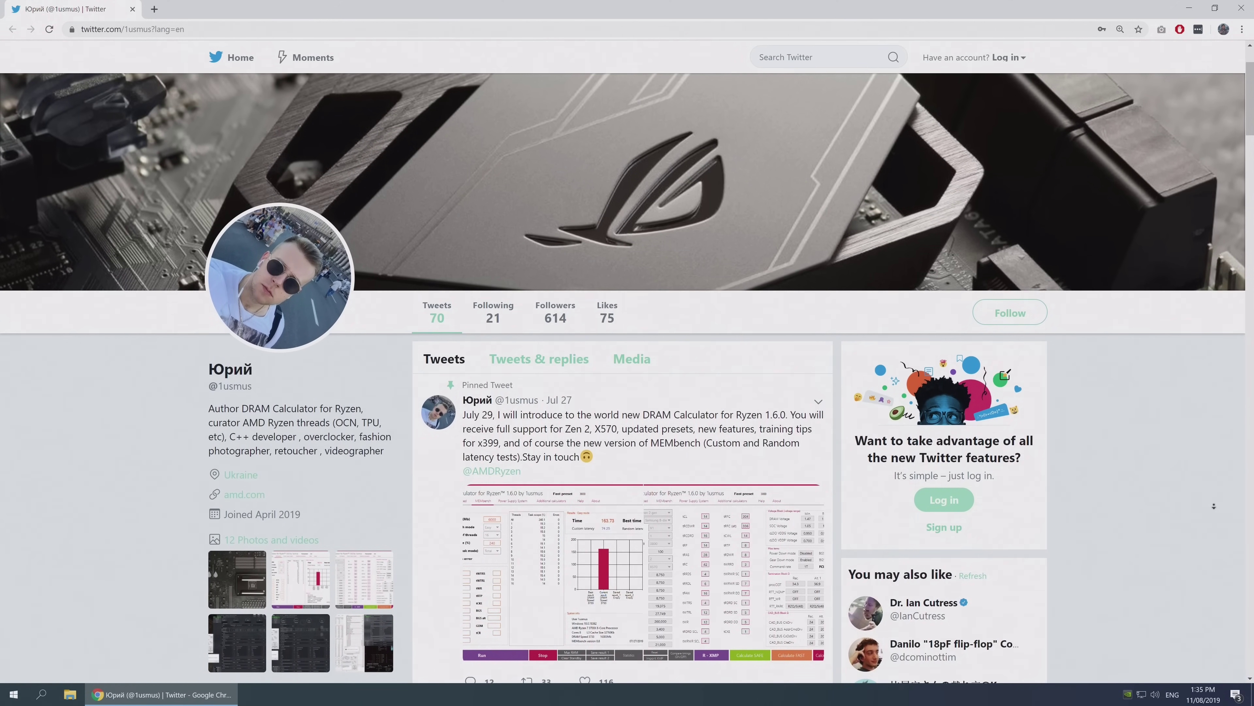
scroll(1214, 506, "down", 1)
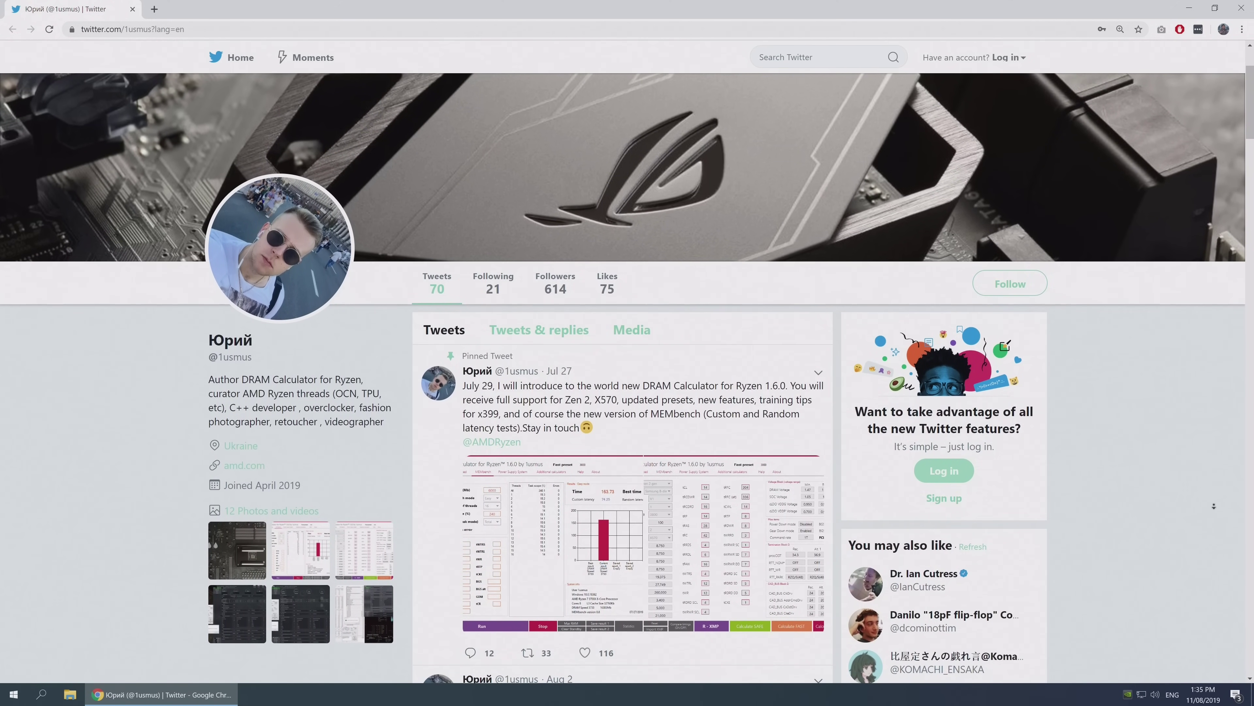
scroll(1214, 506, "down", 1)
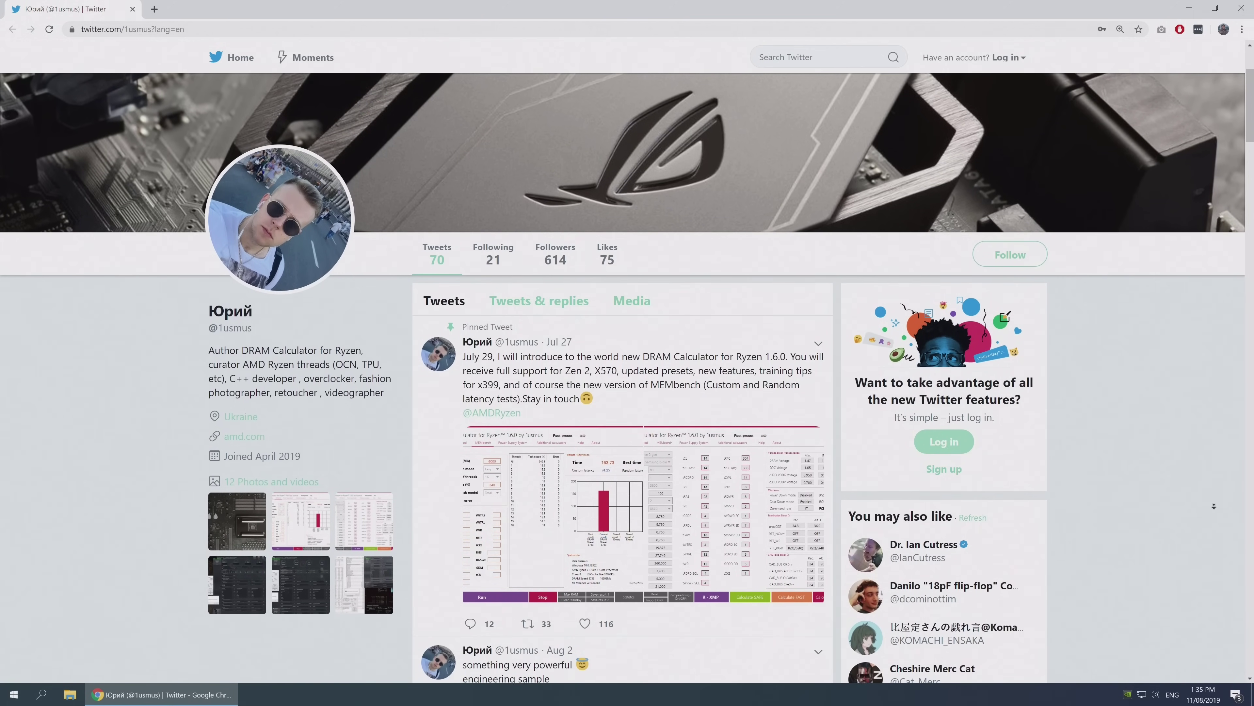
scroll(1214, 506, "down", 1)
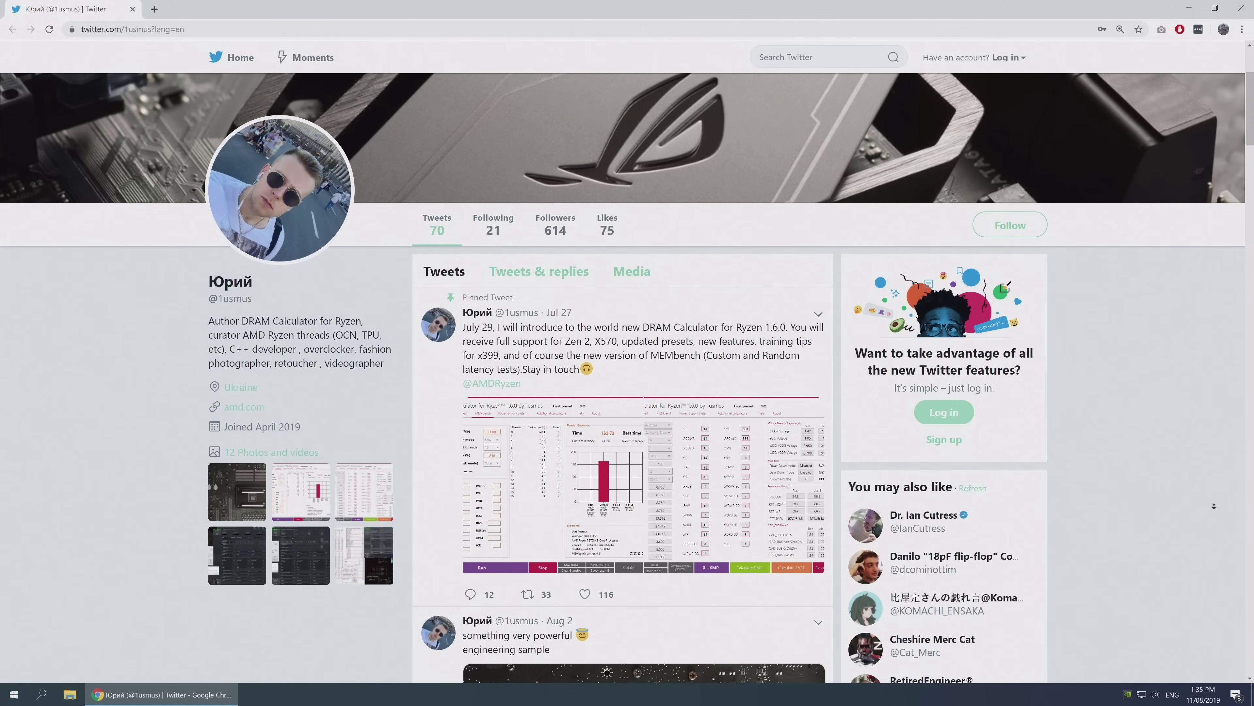
scroll(1213, 506, "down", 1)
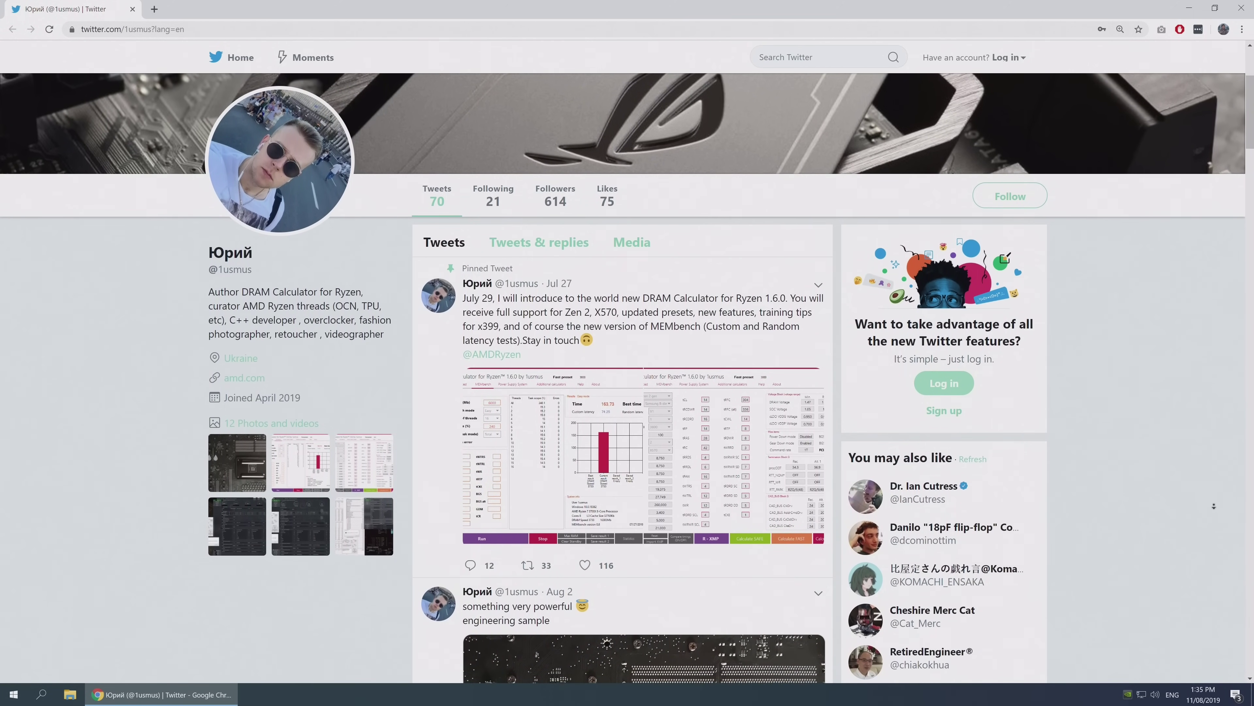
scroll(1213, 506, "down", 1)
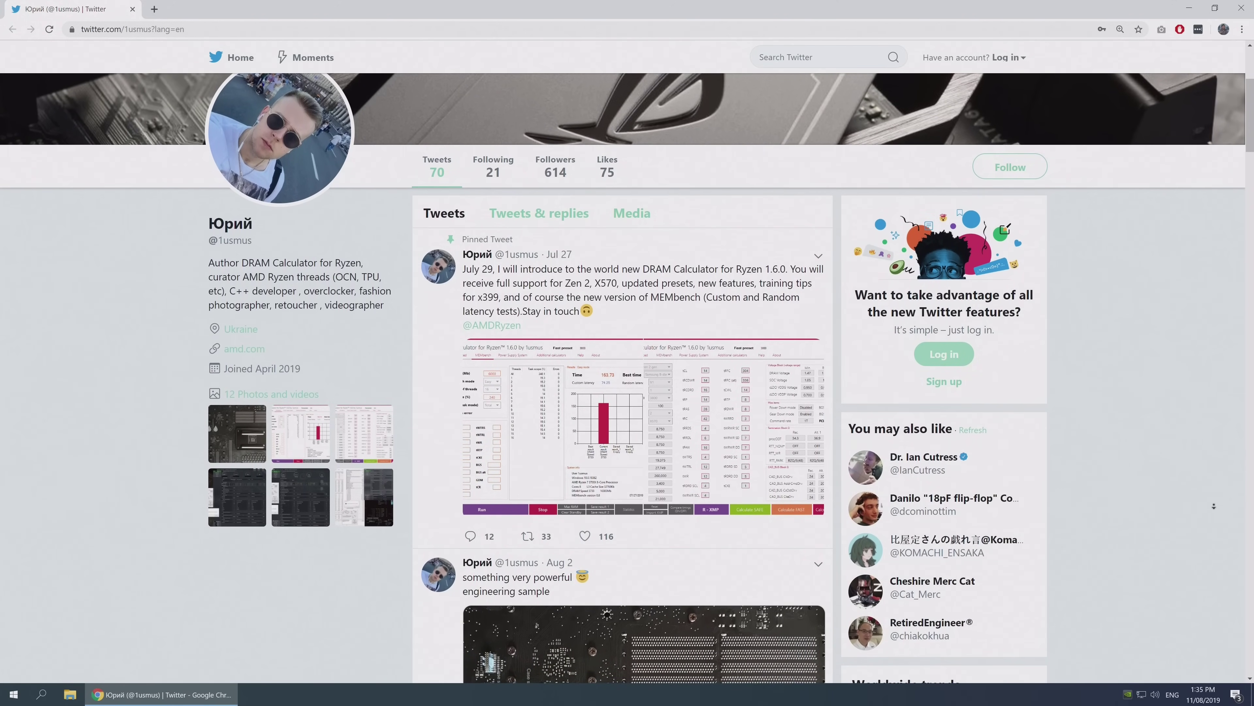
scroll(1213, 506, "down", 1)
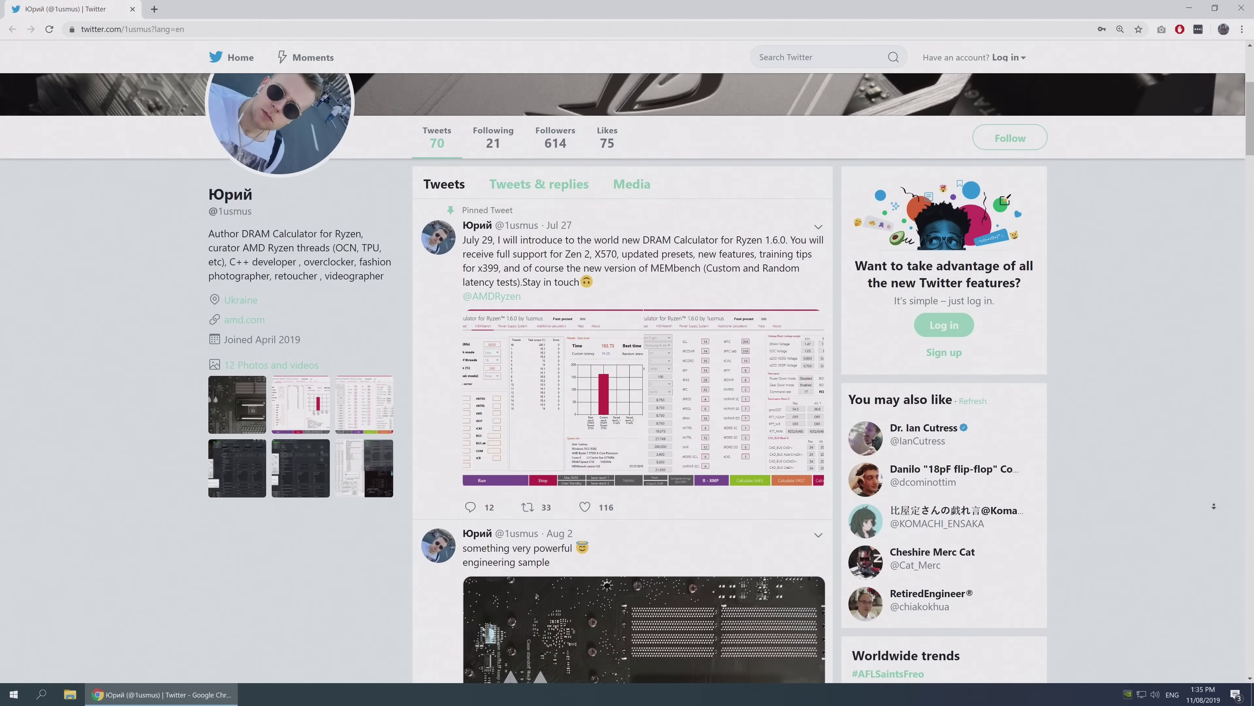
scroll(1214, 506, "down", 1)
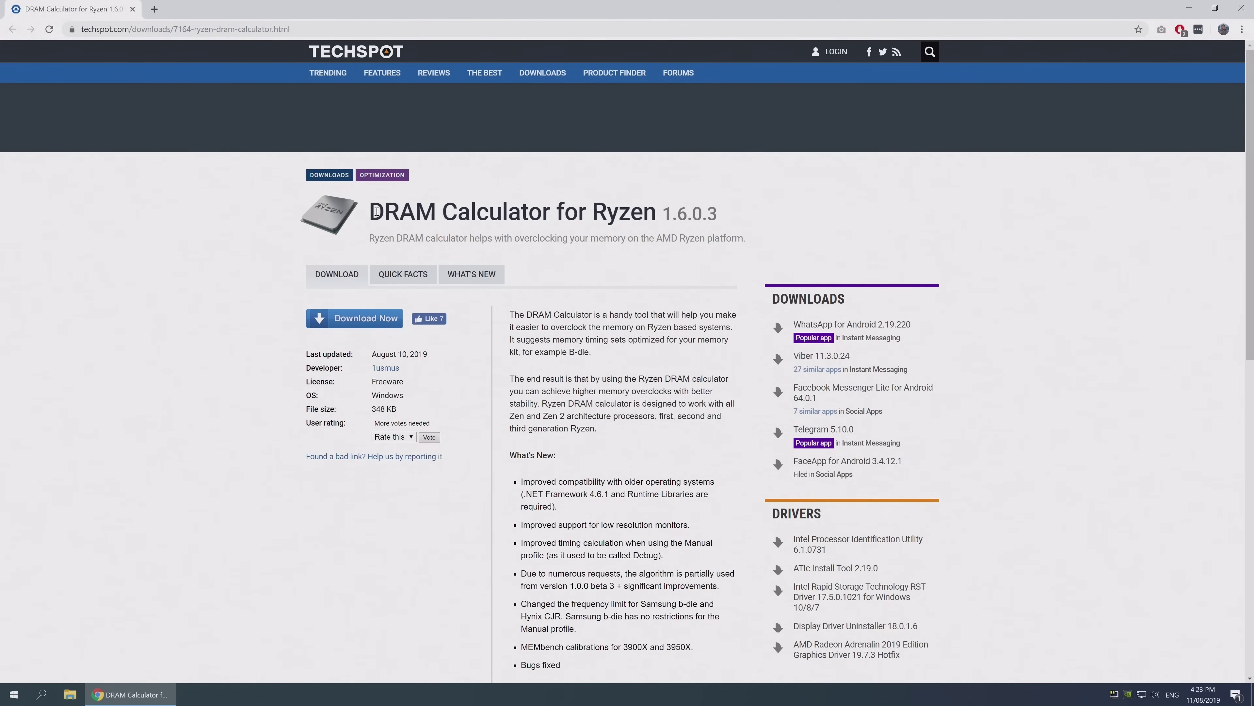
left_click_drag(376, 211, 715, 214)
left_click(717, 234)
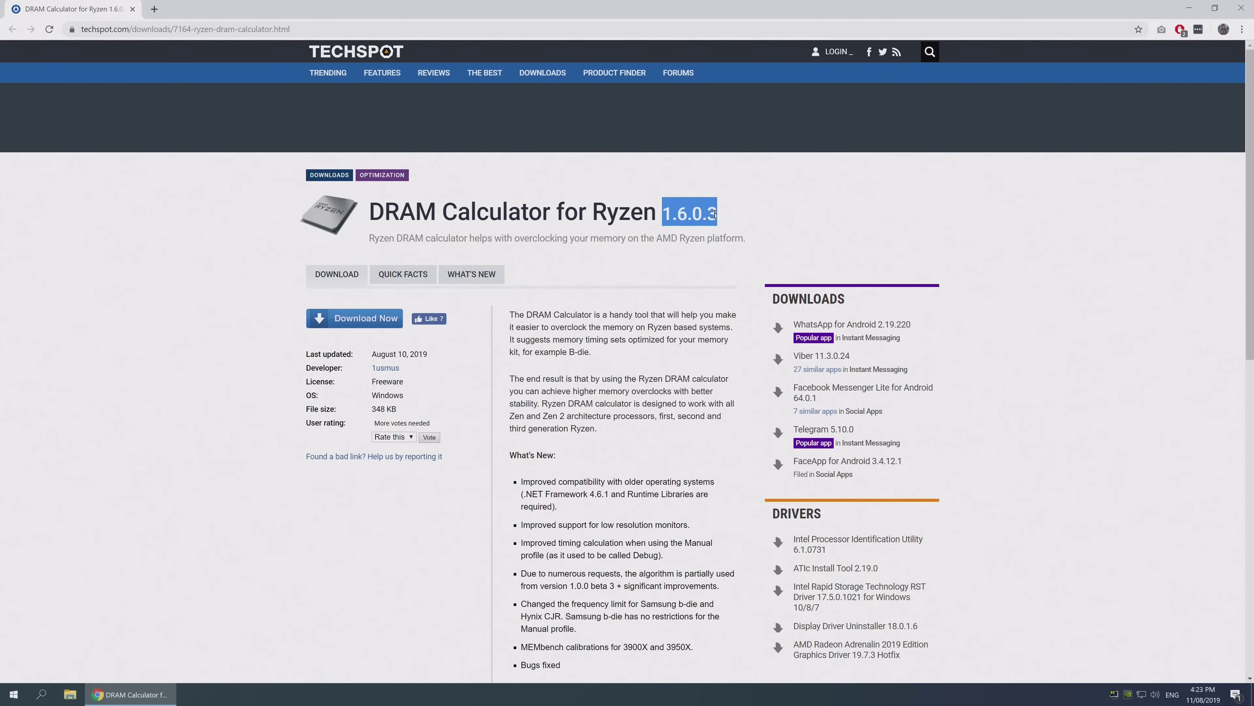
left_click(713, 271)
left_click(359, 319)
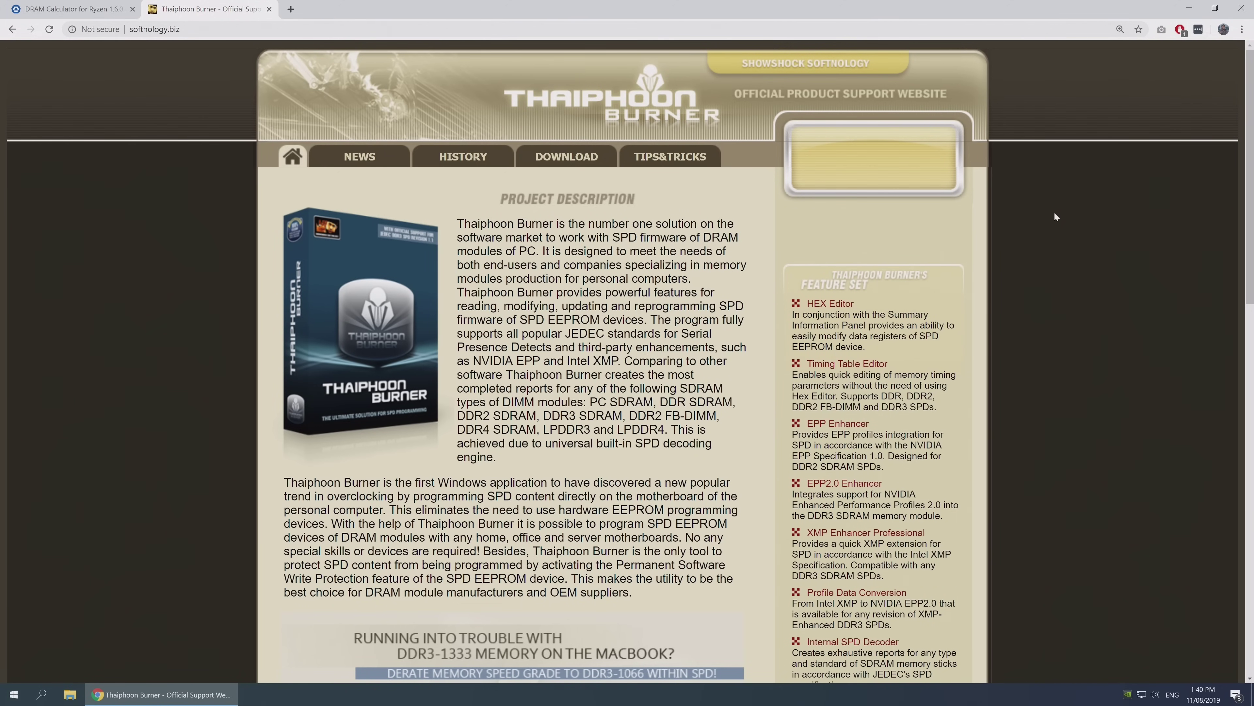
Step: Download the freeware Thaiphoon Burner 16.0.0.6 as thphn160.zip from the DOWNLOAD page
left_click(581, 157)
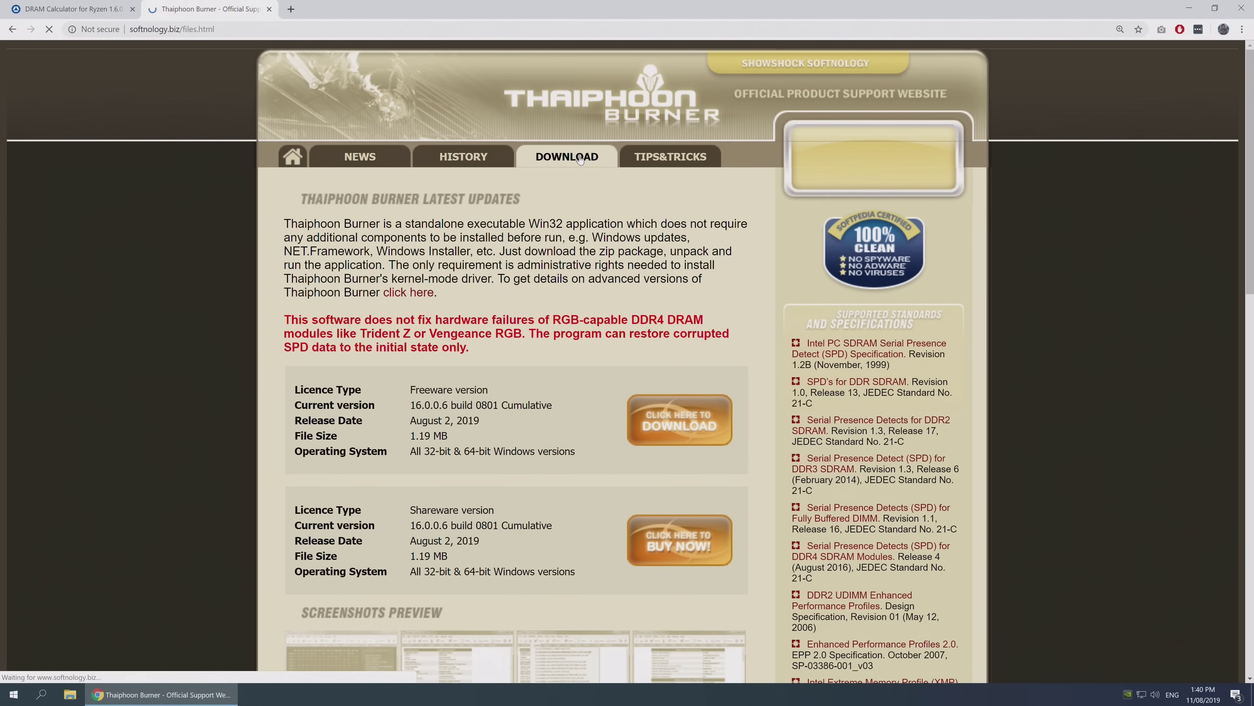
scroll(559, 314, "down", 3)
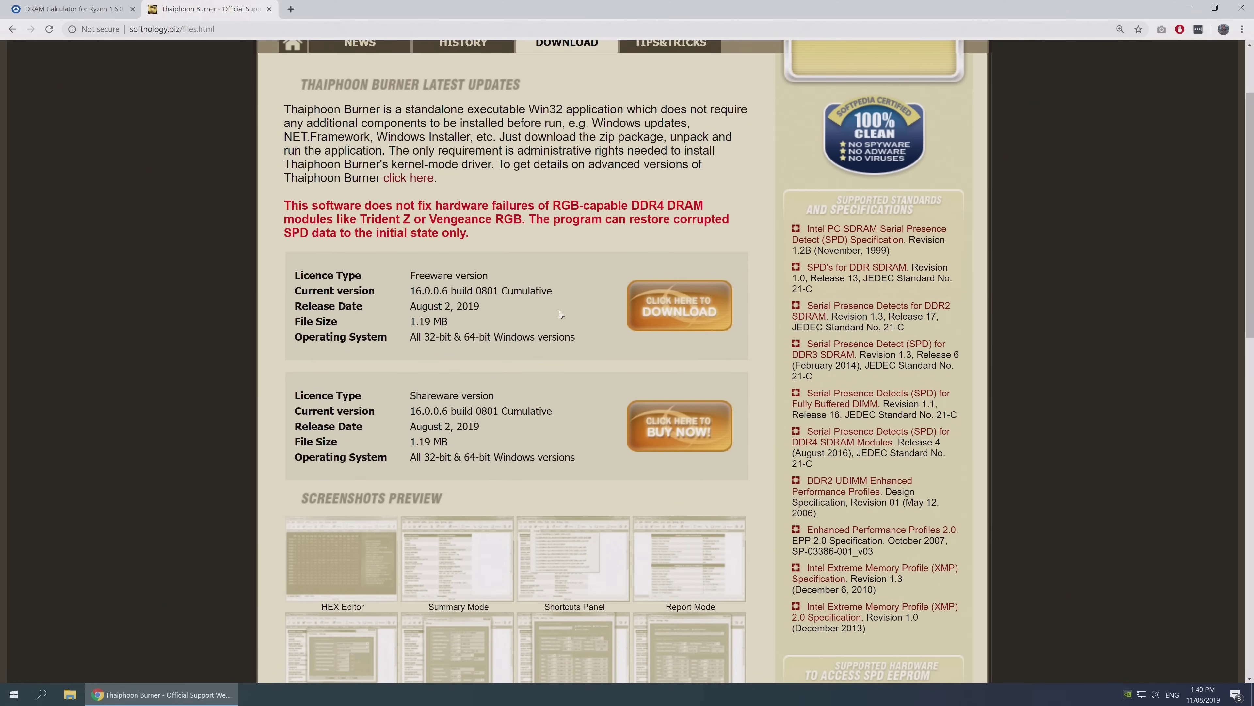
left_click(657, 303)
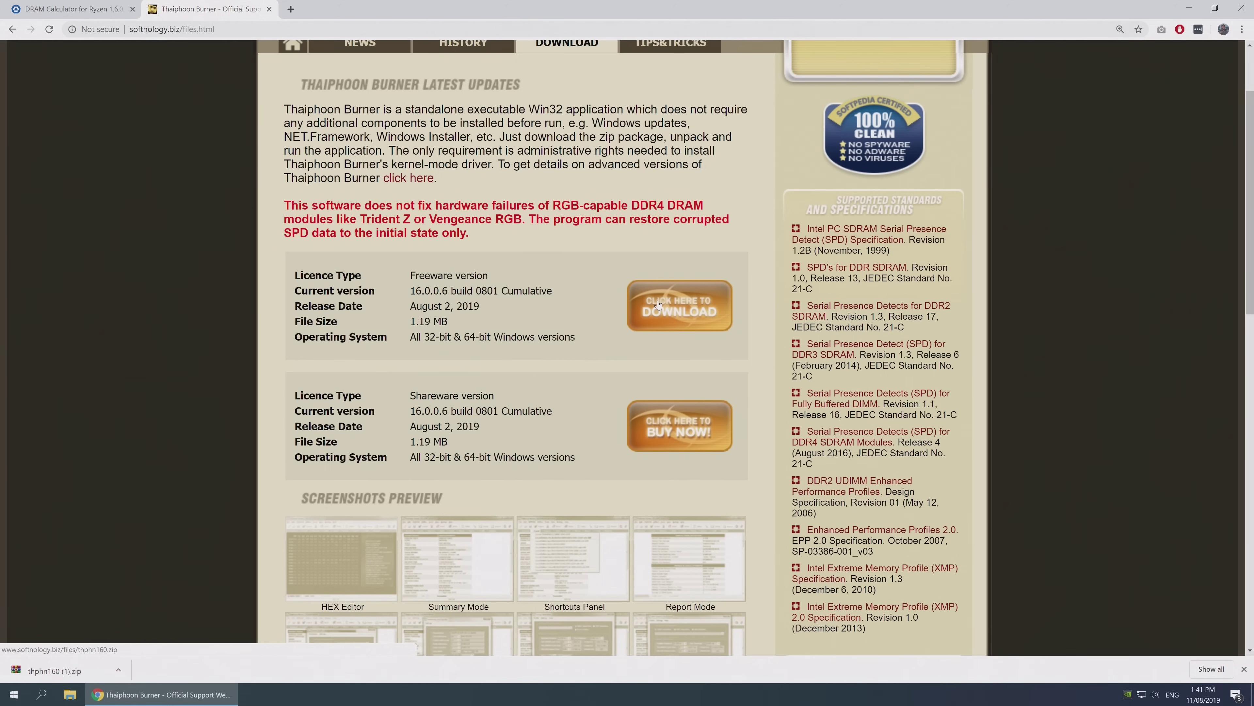
left_click(1244, 670)
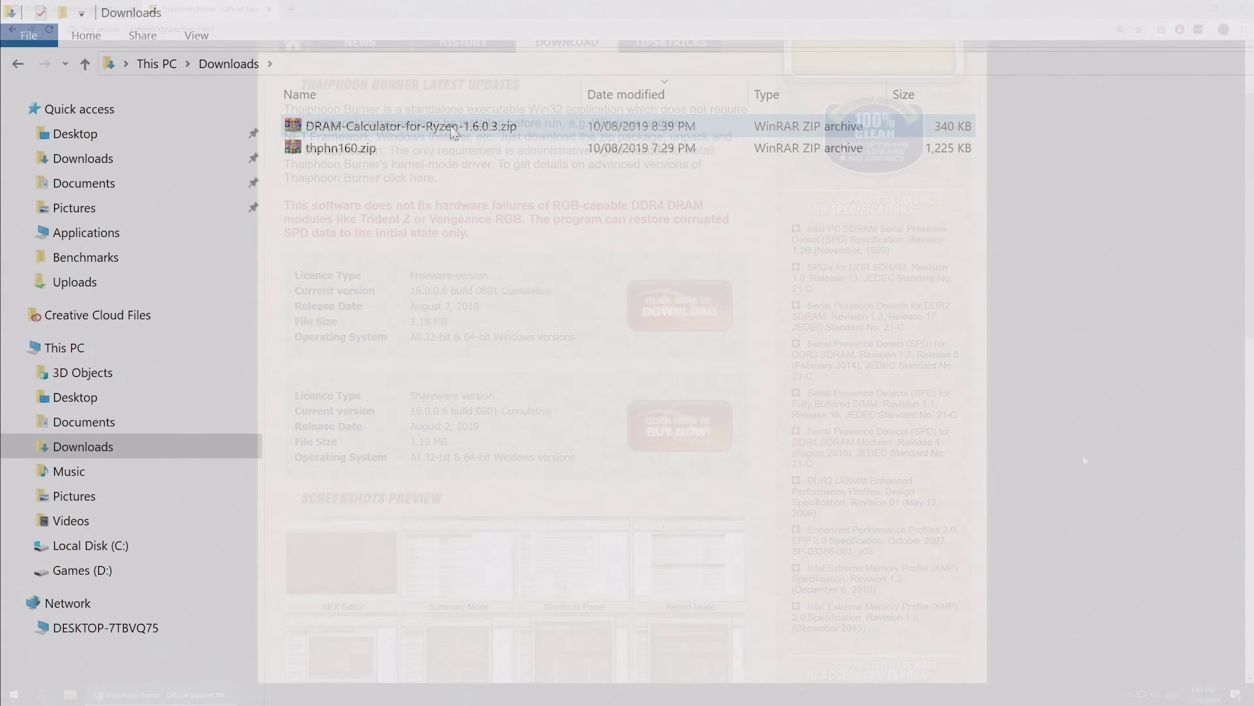
Step: Use 7-Zip to extract the DRAM Calculator and thphn160 zips into separate folders
right_click(453, 127)
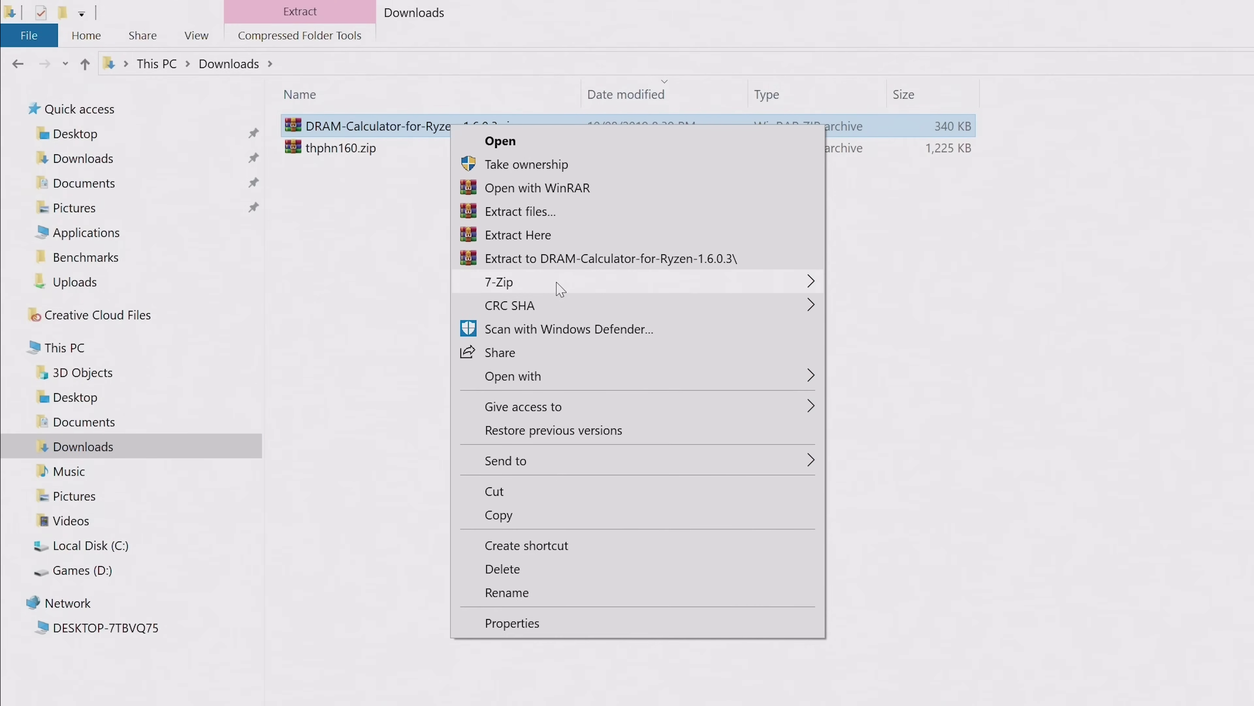
mouse_move(557, 285)
left_click(875, 382)
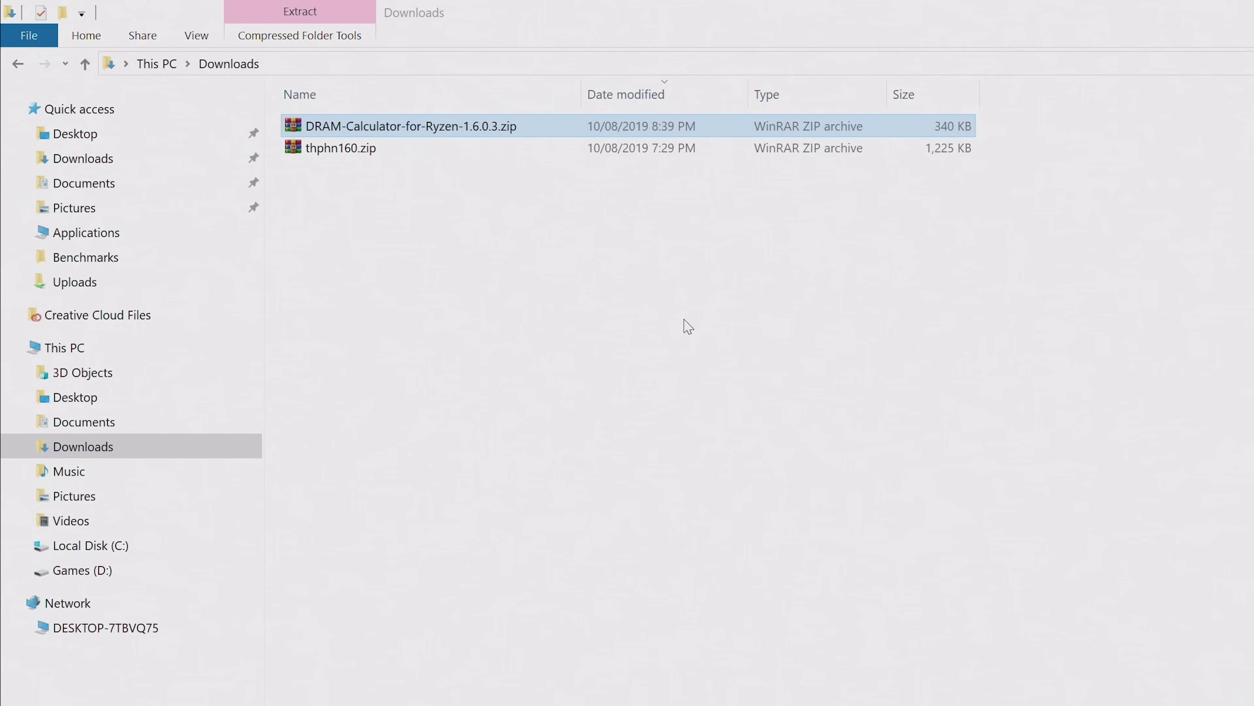
right_click(359, 148)
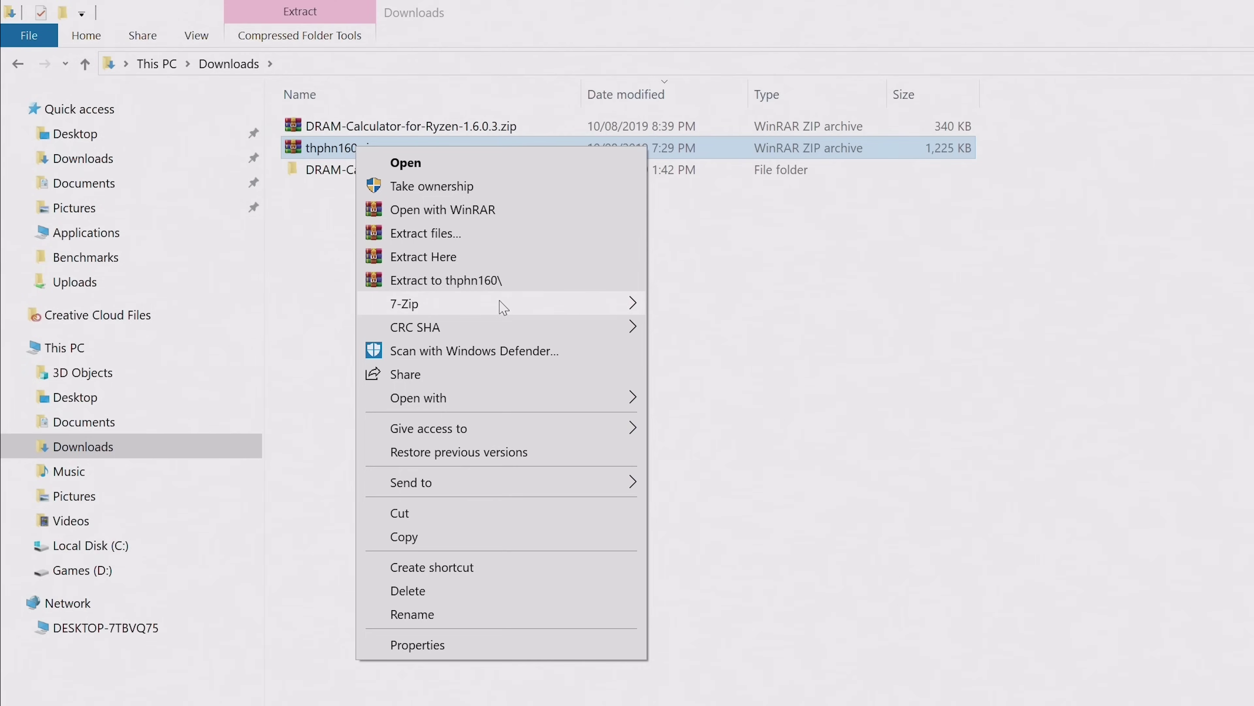
mouse_move(554, 304)
left_click(724, 386)
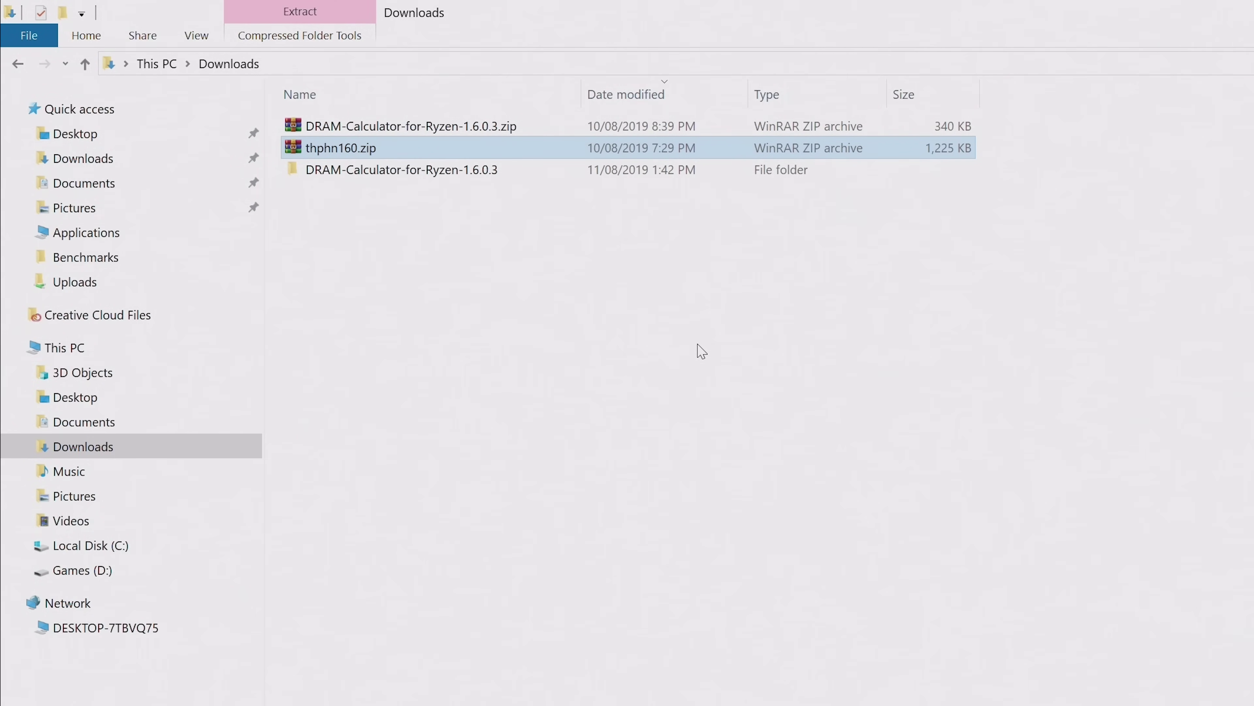
Step: Launch Thaiphoon.exe from thphn160, skip registration, and read the SPD on SMBus #0 at 52h
double_click(473, 197)
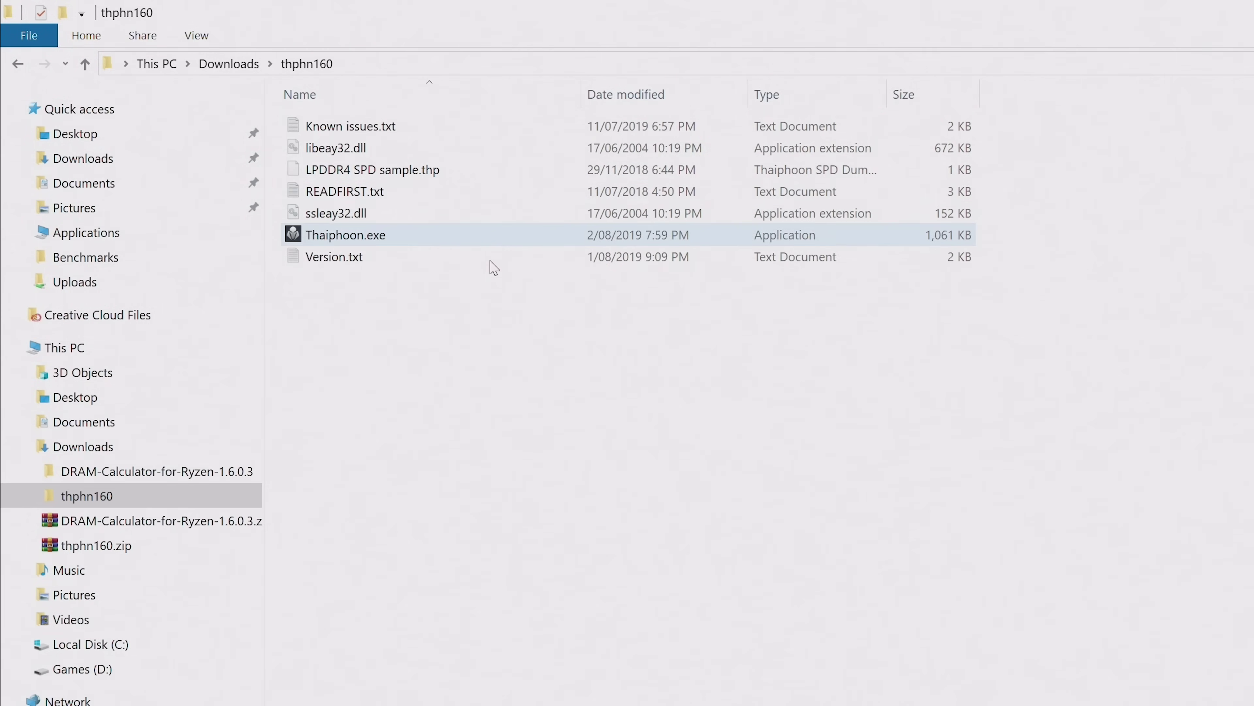
left_click(440, 240)
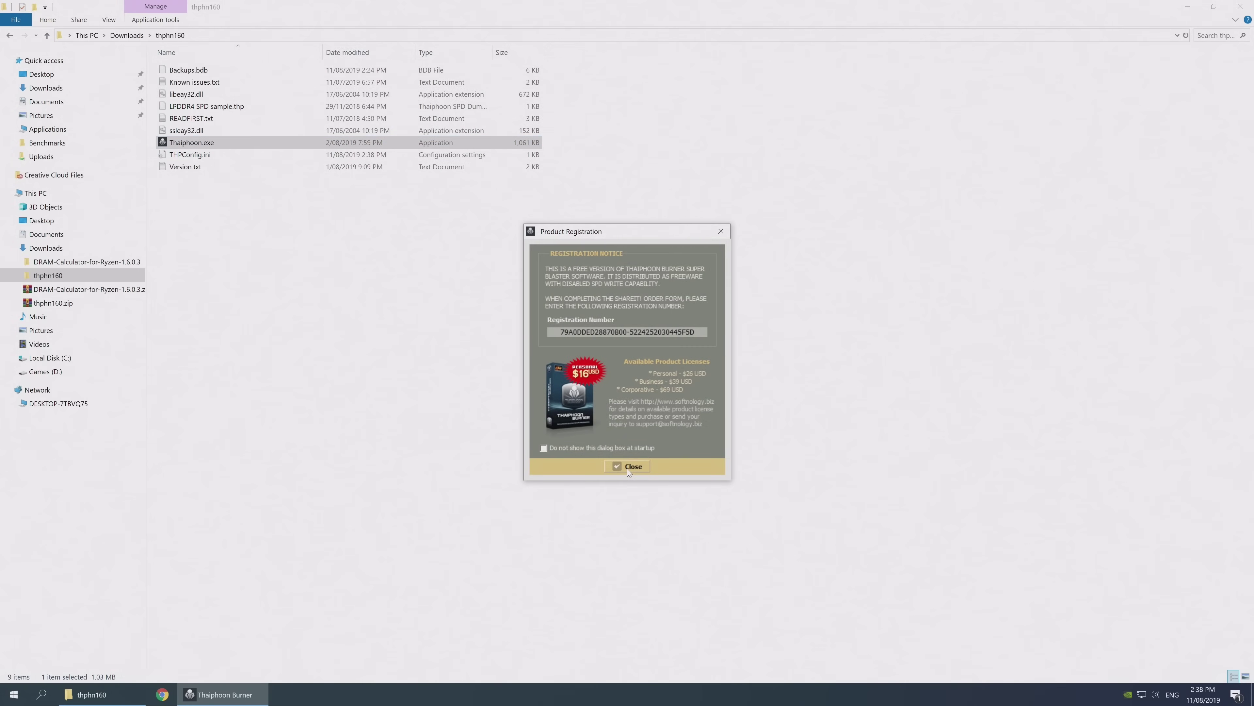
left_click(629, 468)
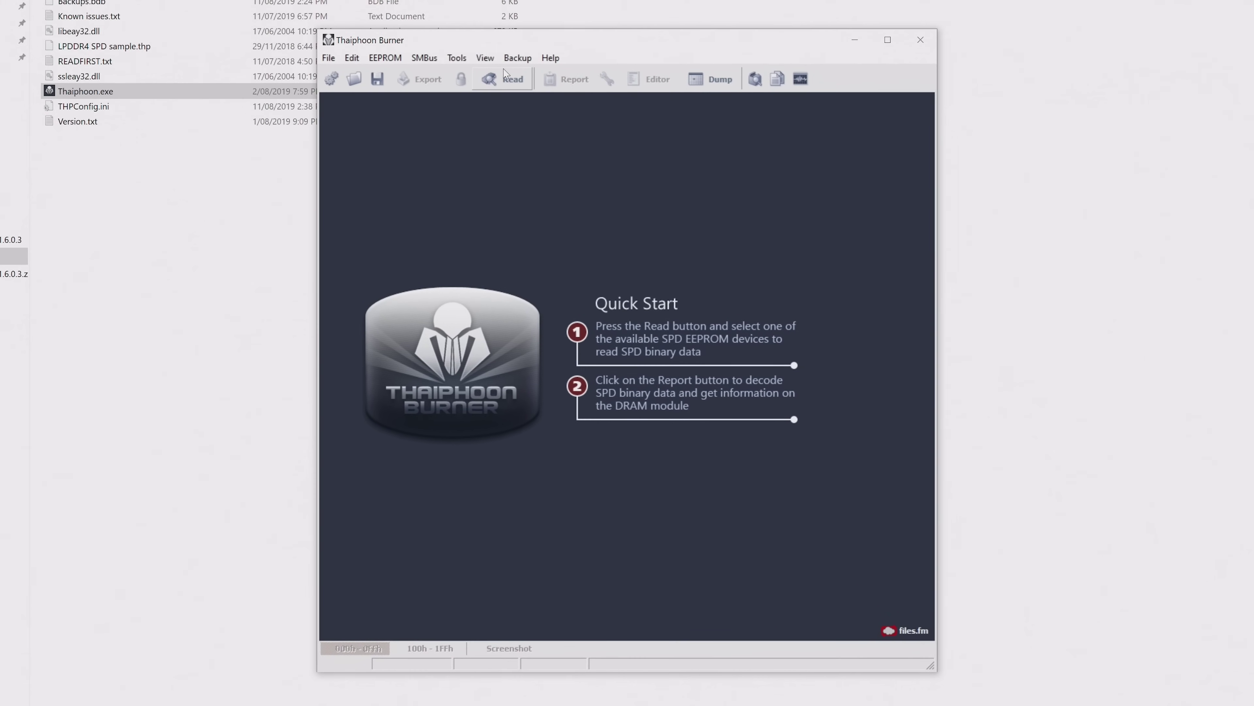
left_click(530, 102)
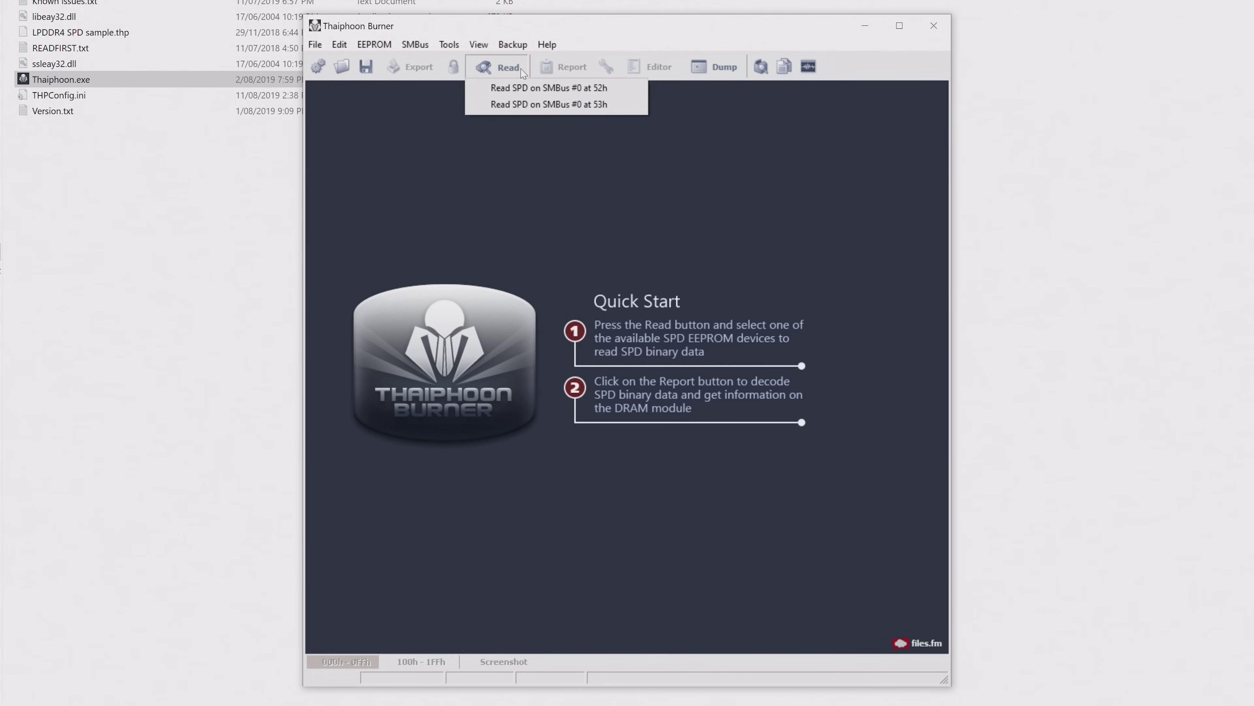
left_click(623, 89)
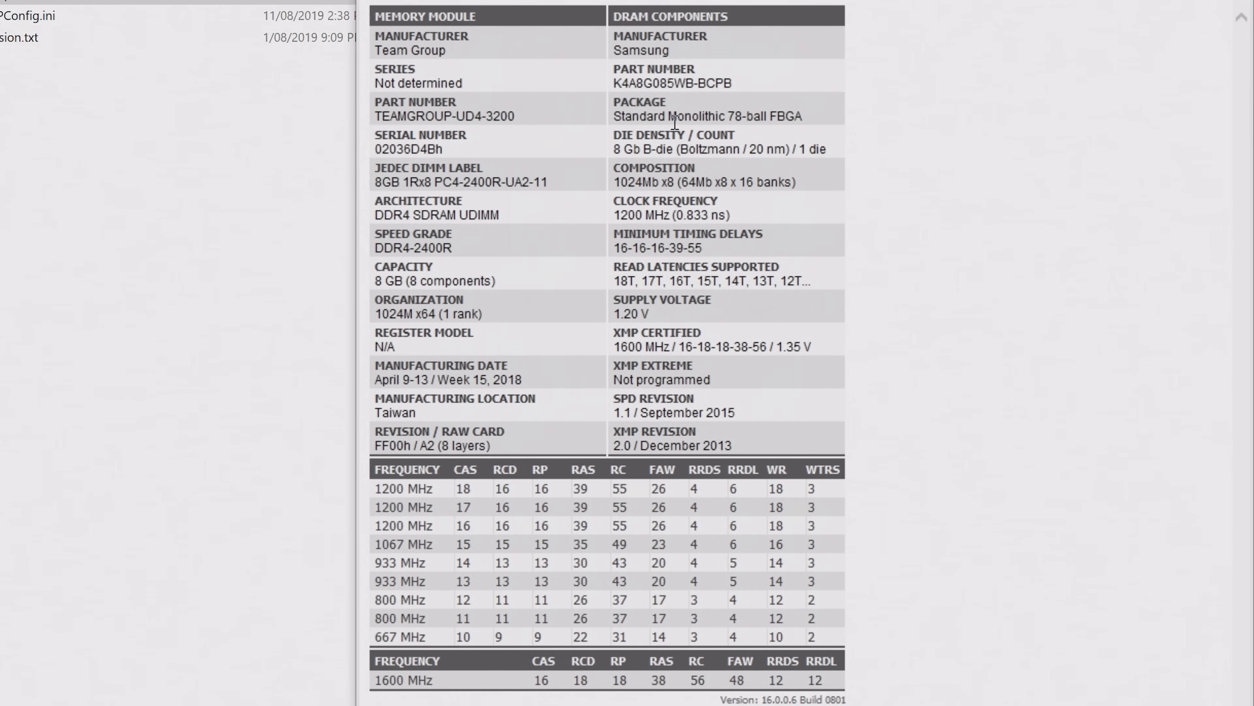
Step: Highlight the DIE DENSITY / COUNT line showing Samsung 8 Gb B-die chips
left_click_drag(615, 133, 839, 153)
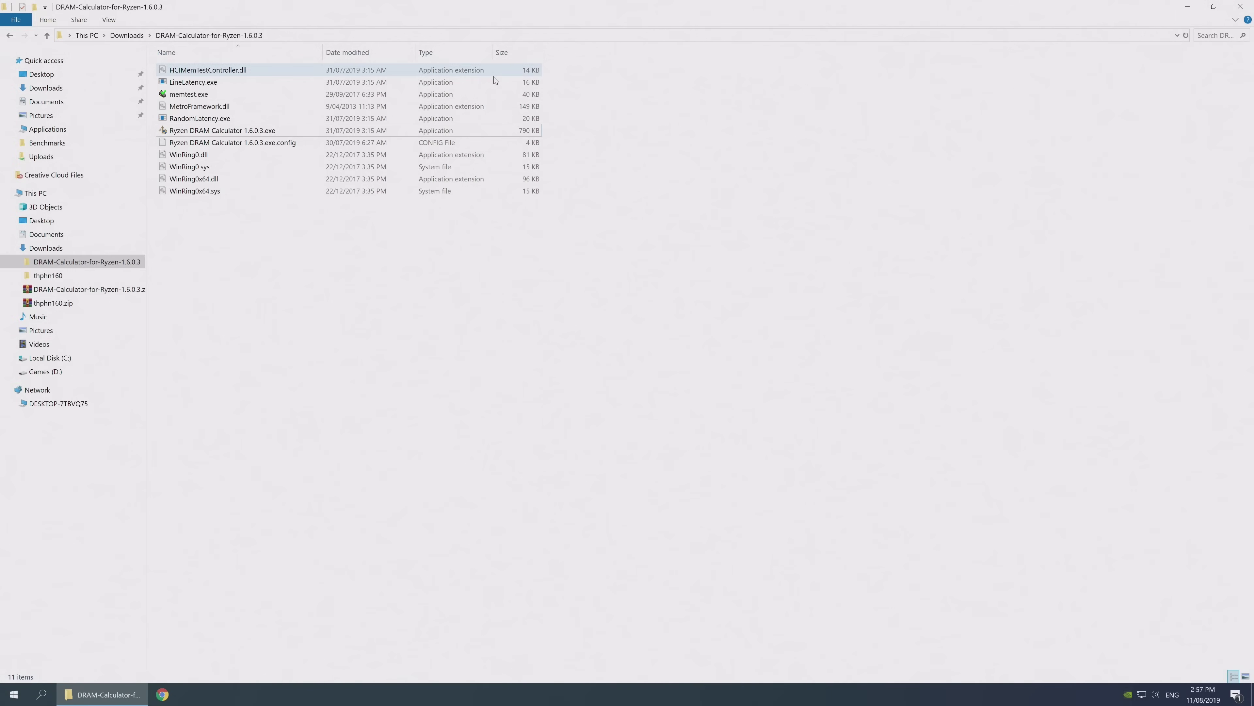
Step: Launch Ryzen DRAM Calculator 1.6.0.3 and choose Ryzen 2 gen as the processor
left_click(453, 134)
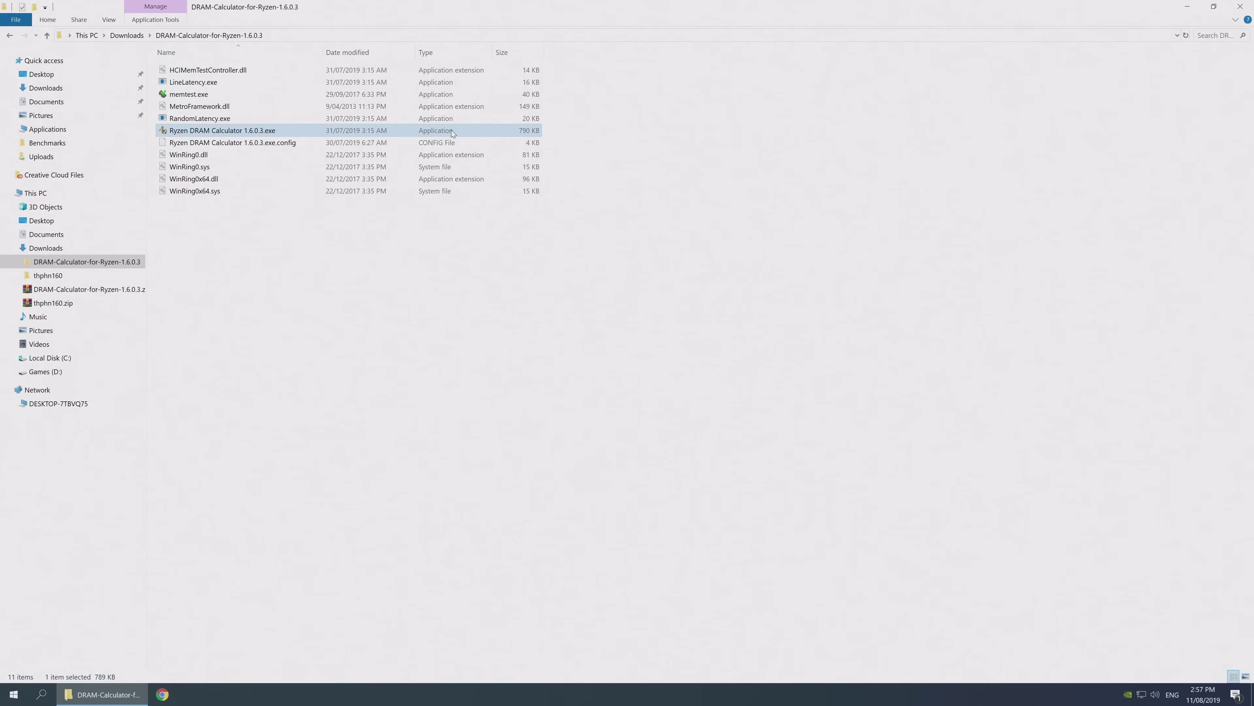
double_click(452, 132)
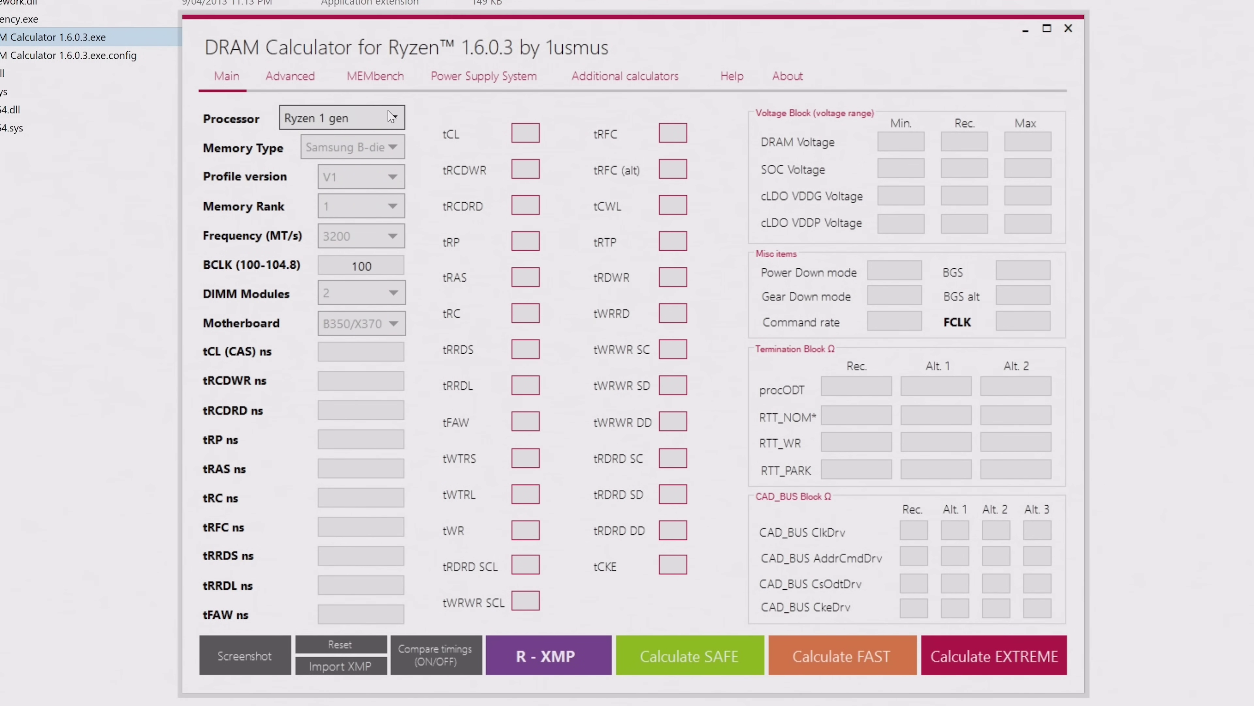
left_click(346, 118)
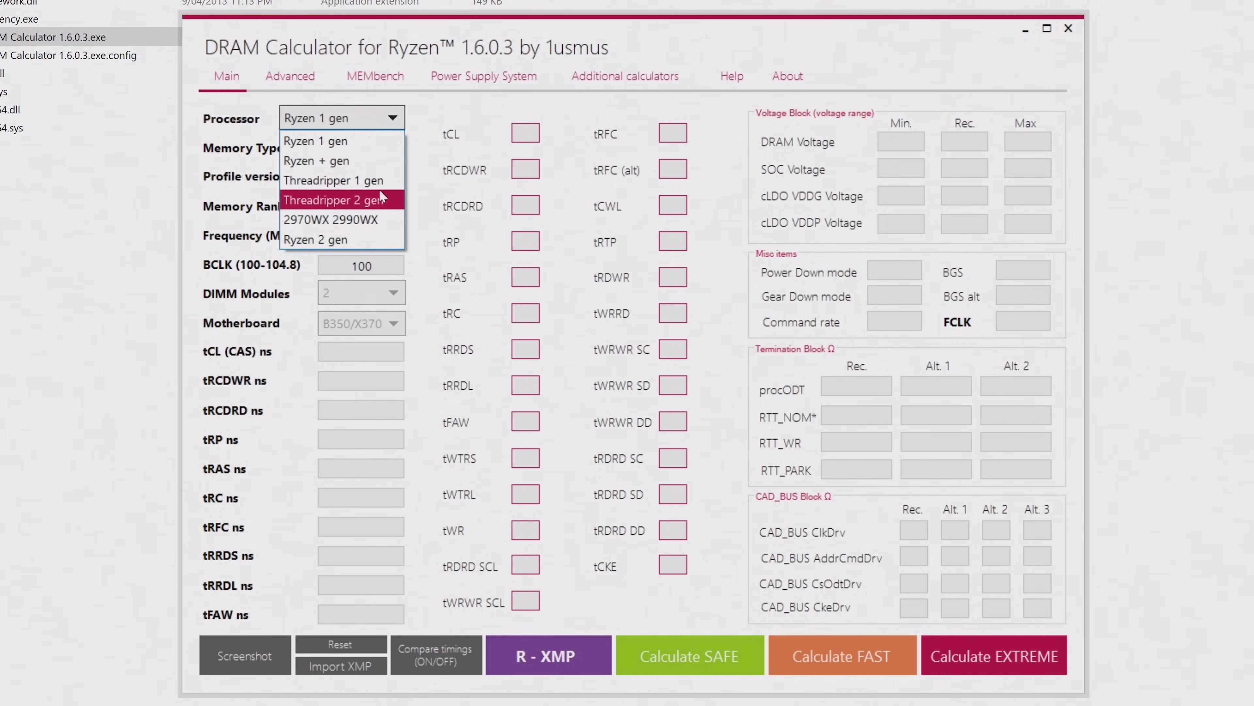
left_click(382, 236)
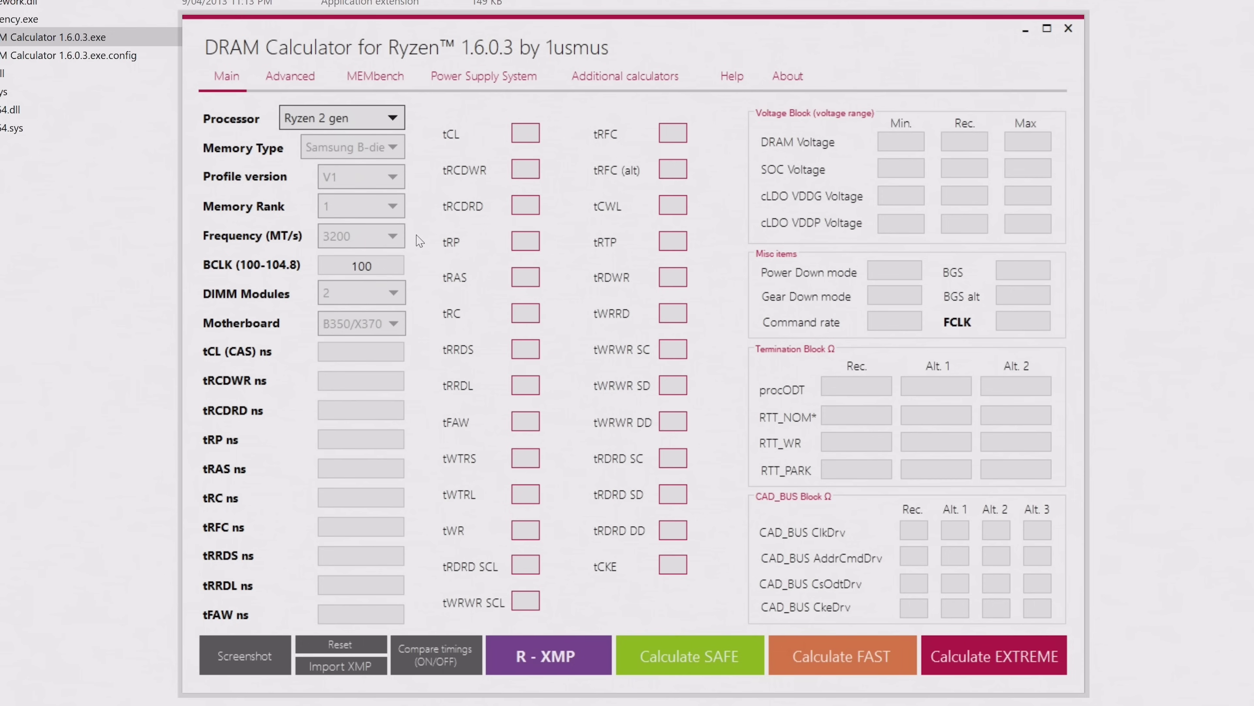
Step: Keep Samsung B-die memory type, V1 profile version and memory rank 1
left_click(395, 154)
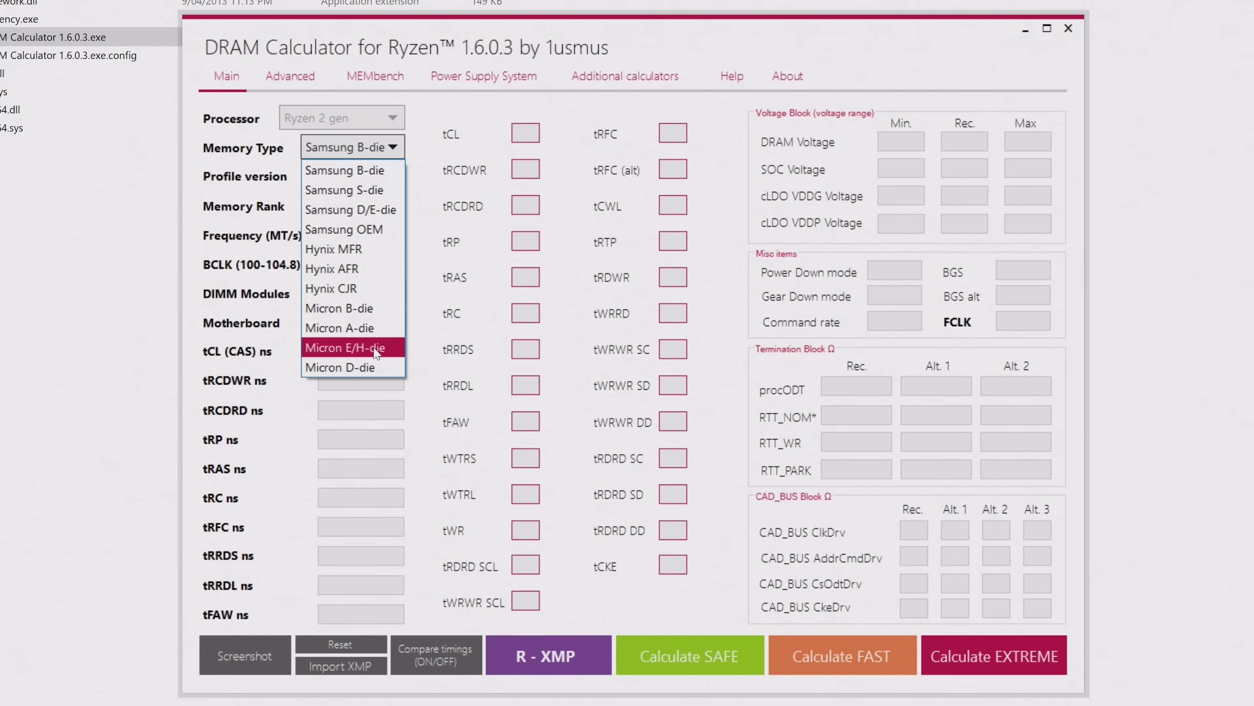
left_click(392, 172)
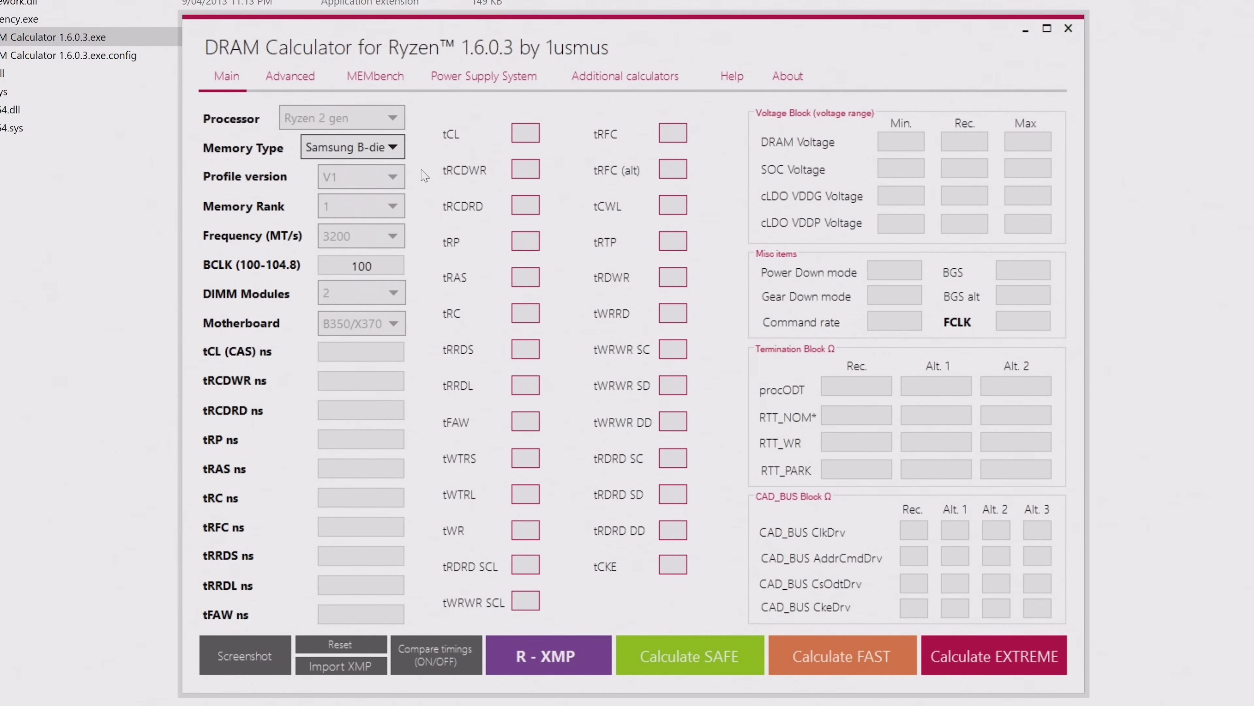
left_click(401, 178)
left_click(416, 183)
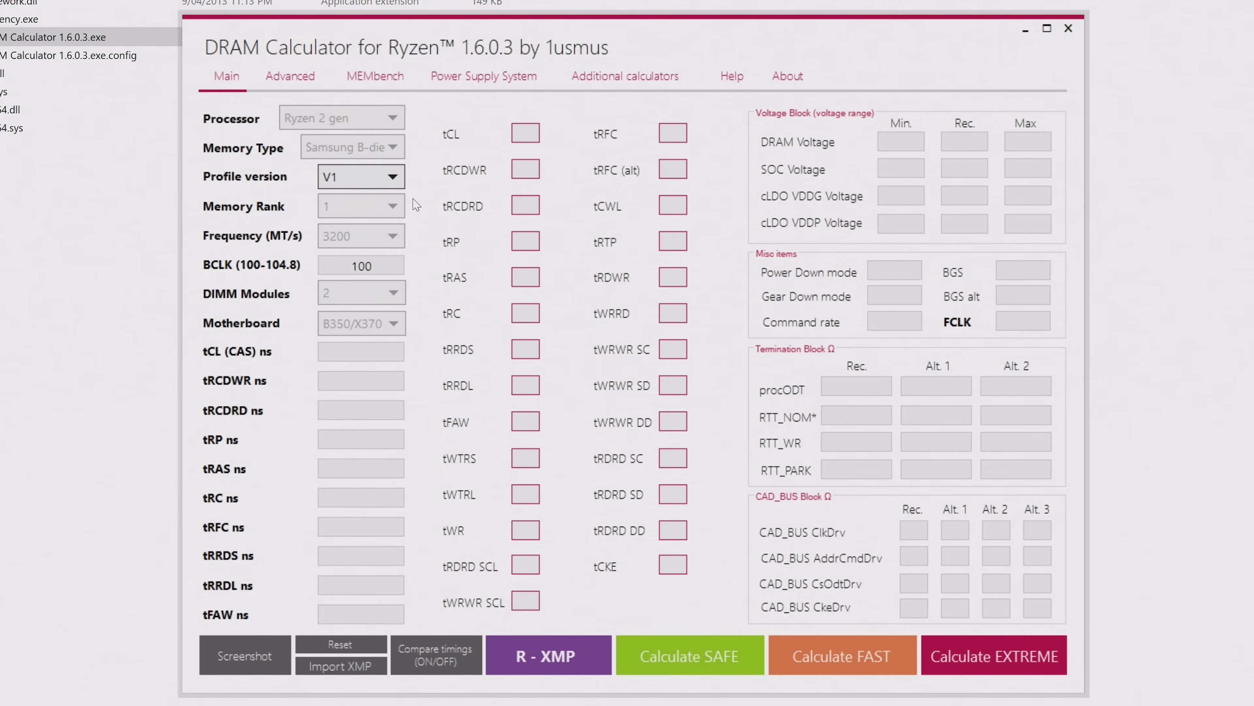
left_click(396, 207)
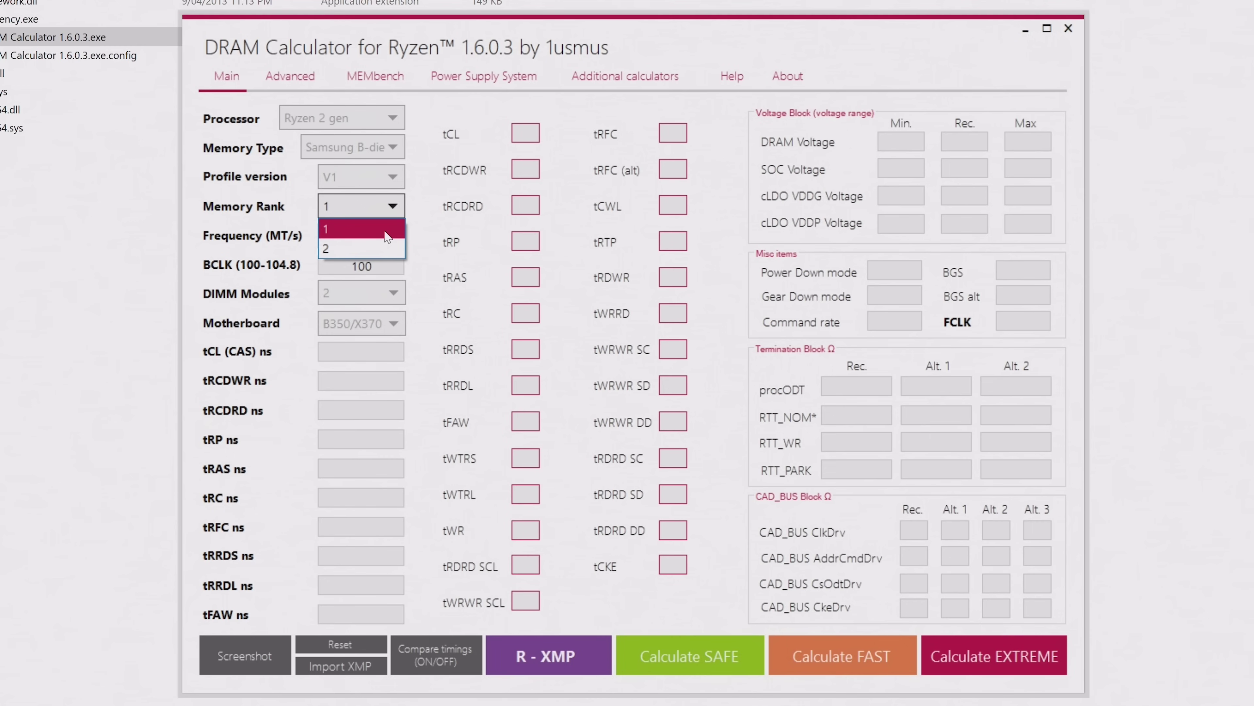
left_click(386, 232)
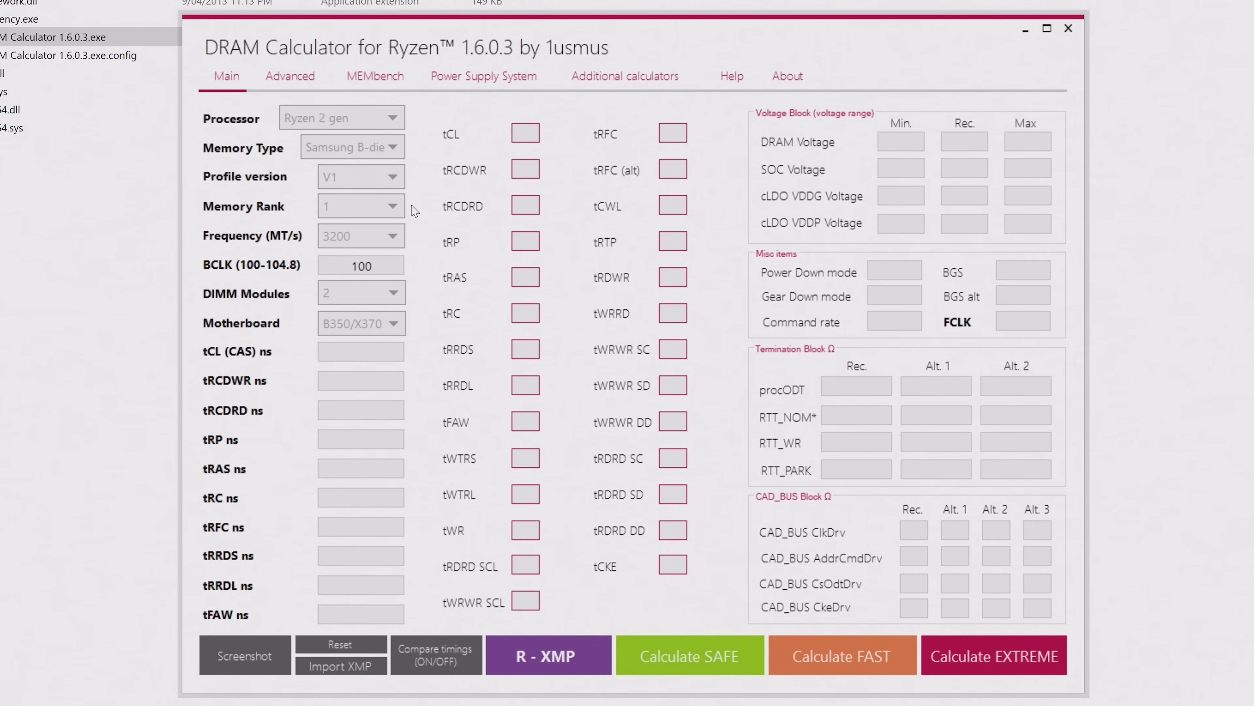
left_click(402, 239)
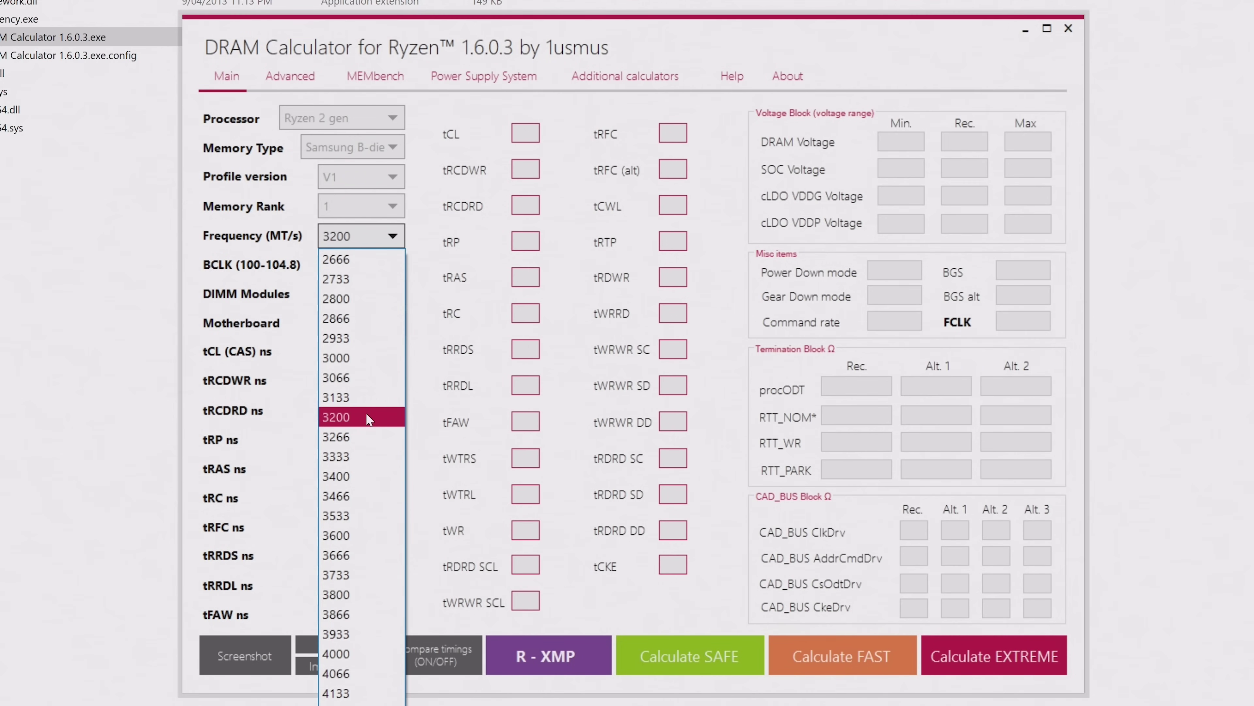
Step: Leave frequency at 3200 and DIMM modules at 2; select B450/X470 motherboard
left_click(386, 421)
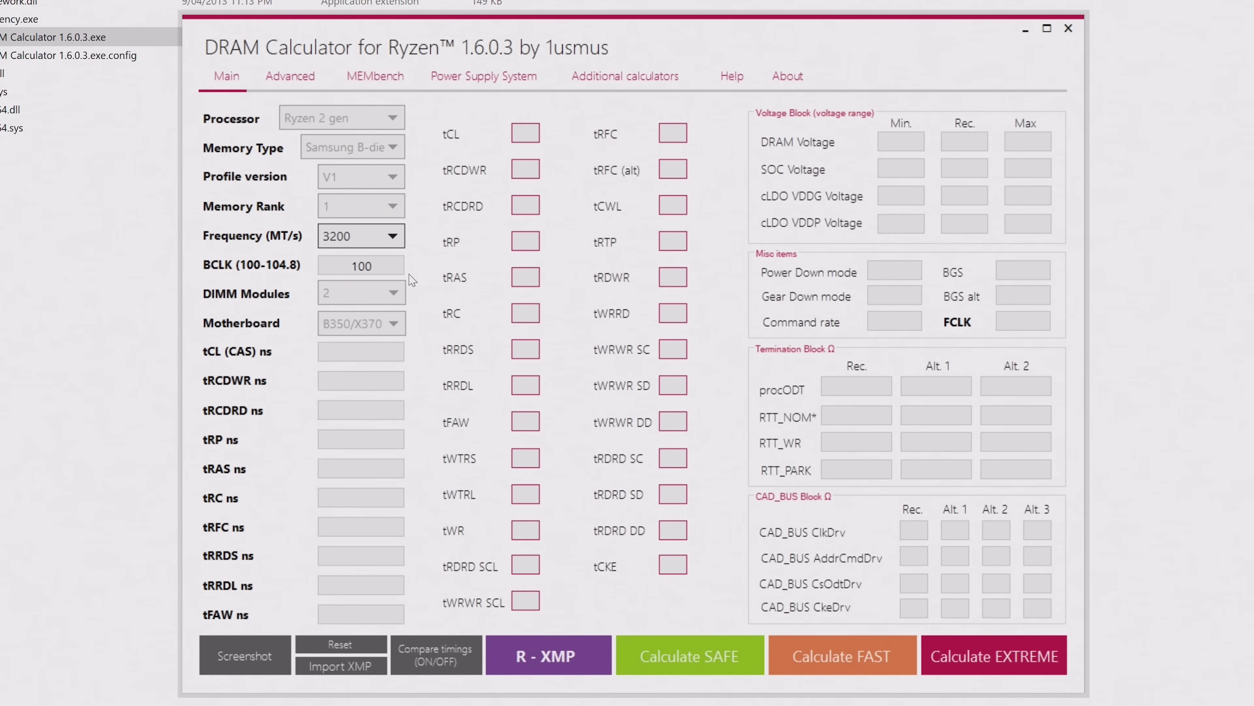
left_click(388, 264)
left_click(397, 300)
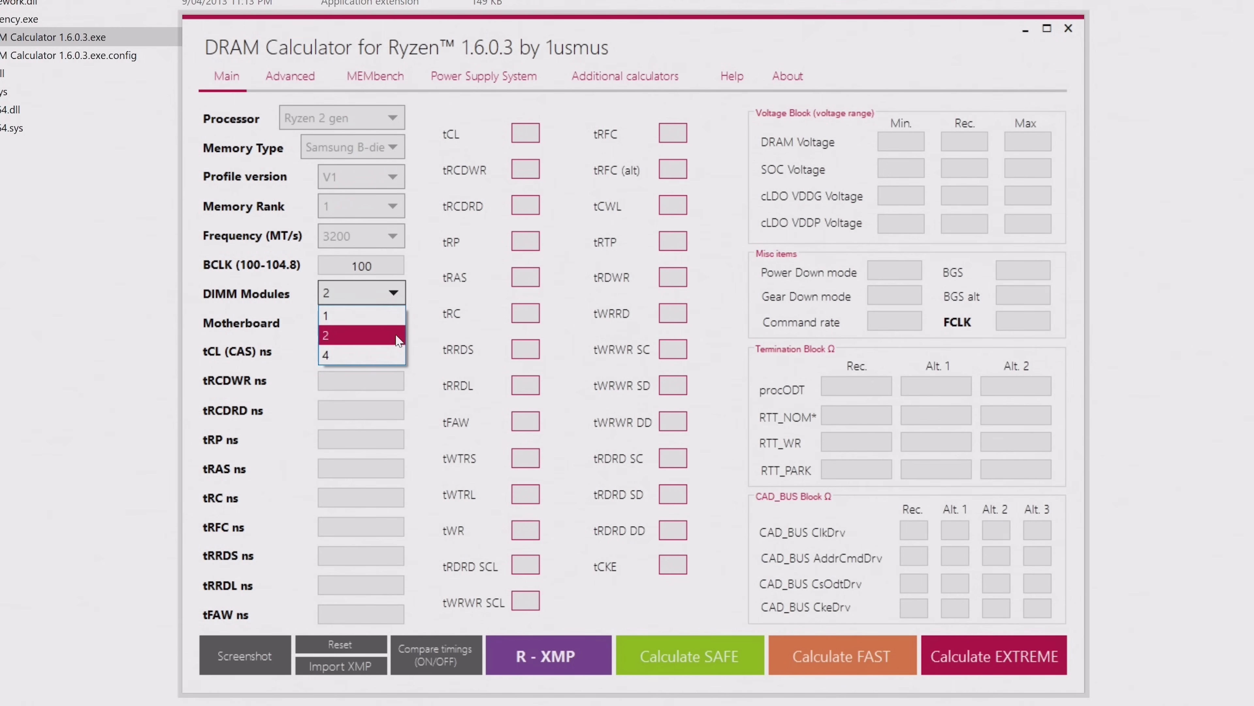
left_click(395, 340)
left_click(400, 330)
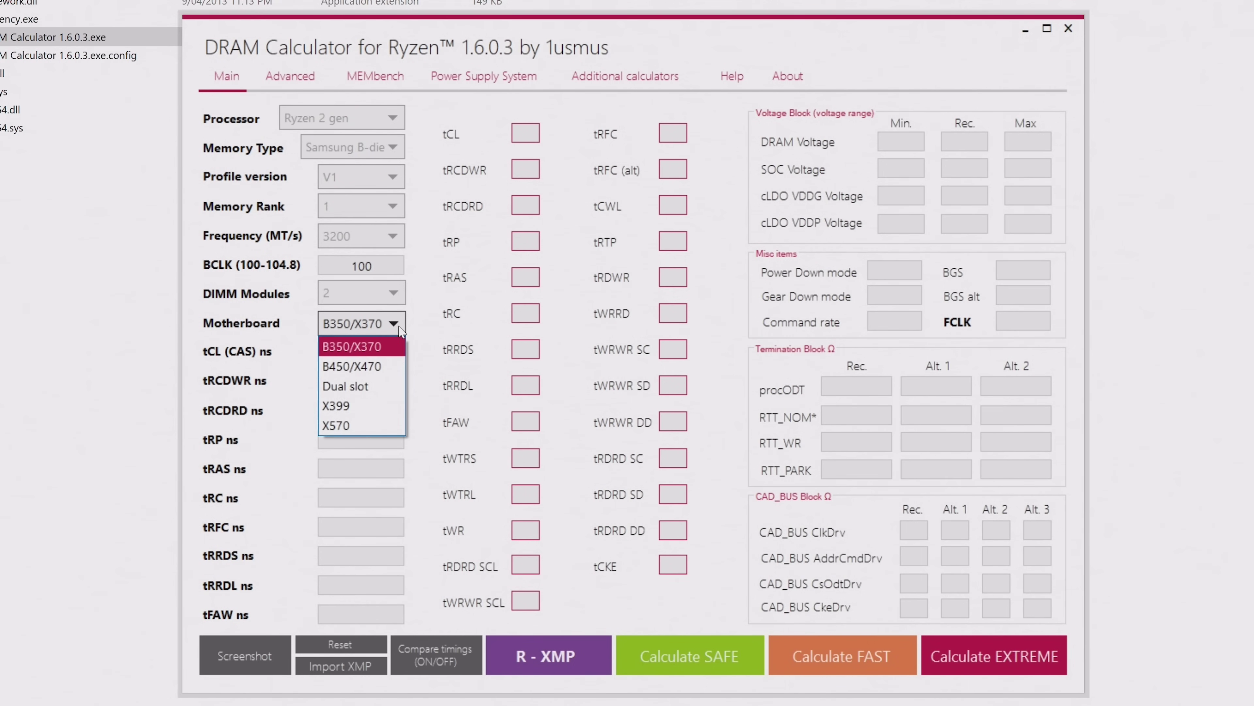
left_click(395, 367)
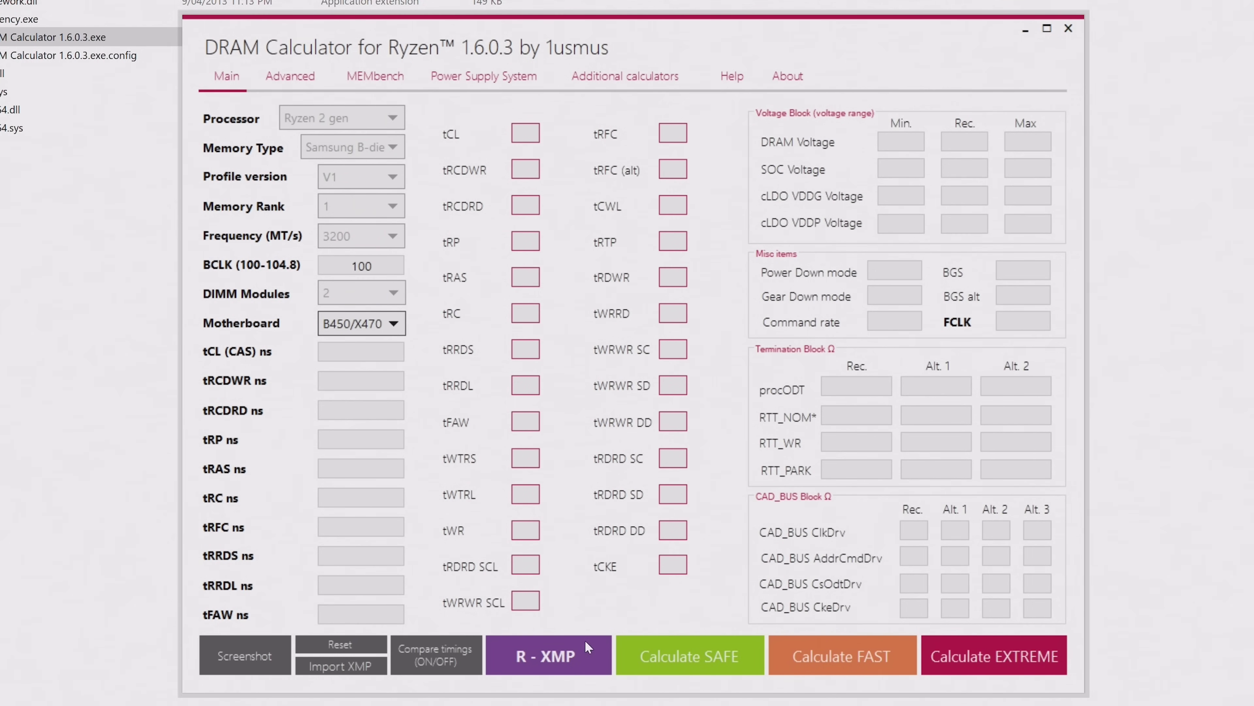
Step: Import XMP values, then calculate the SAFE 3200 preset (tCL 14, tRFC 307, 1.350 V)
left_click(563, 642)
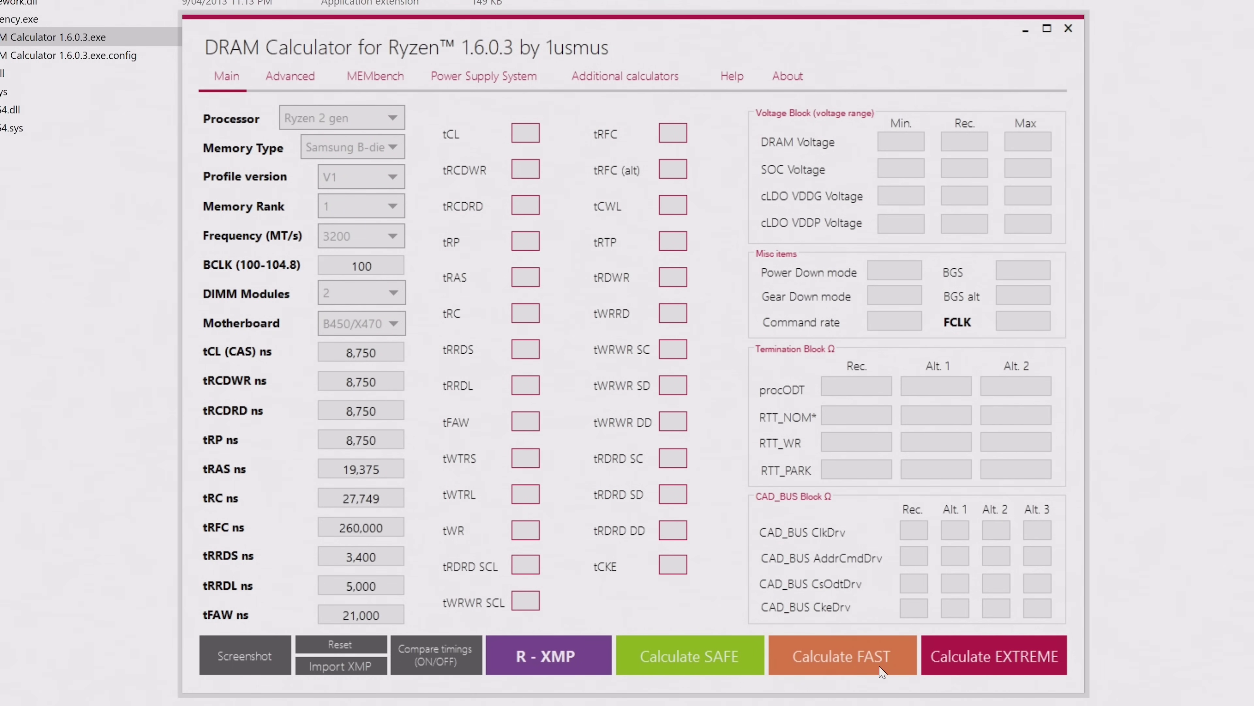
left_click(673, 656)
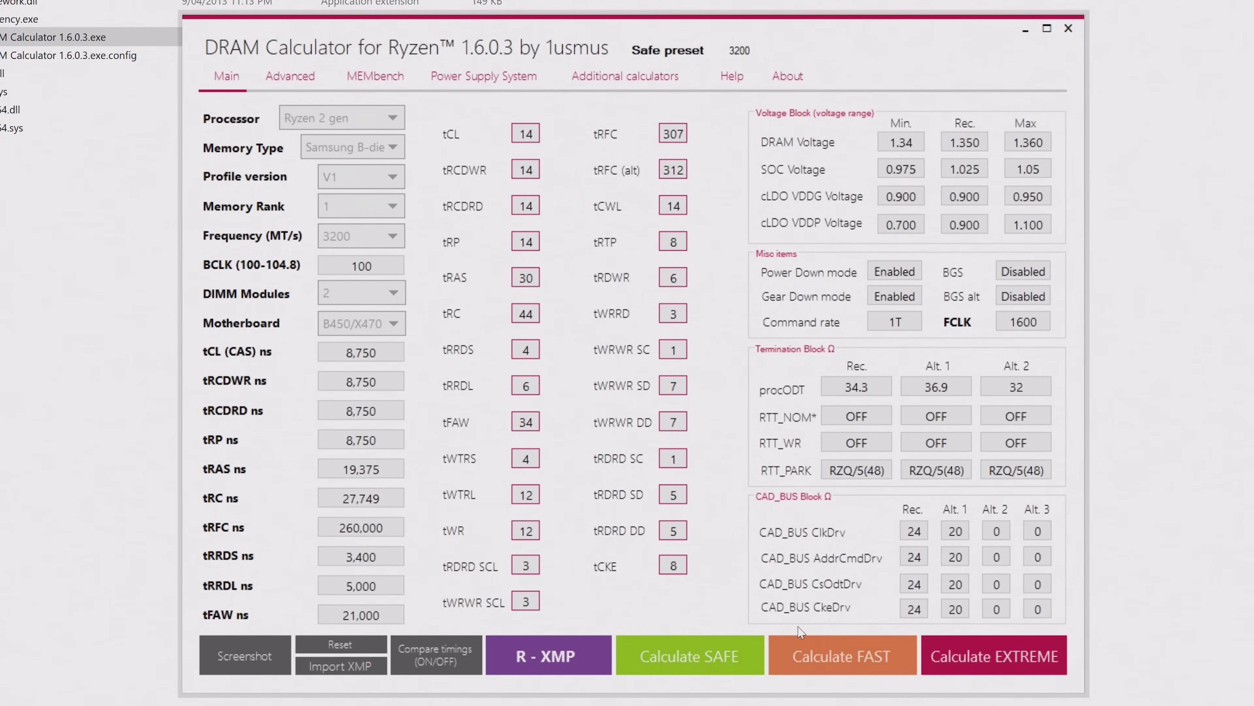
Step: Calculate the FAST 3200 preset with FCLK 1600, comparing it against SAFE
left_click(826, 657)
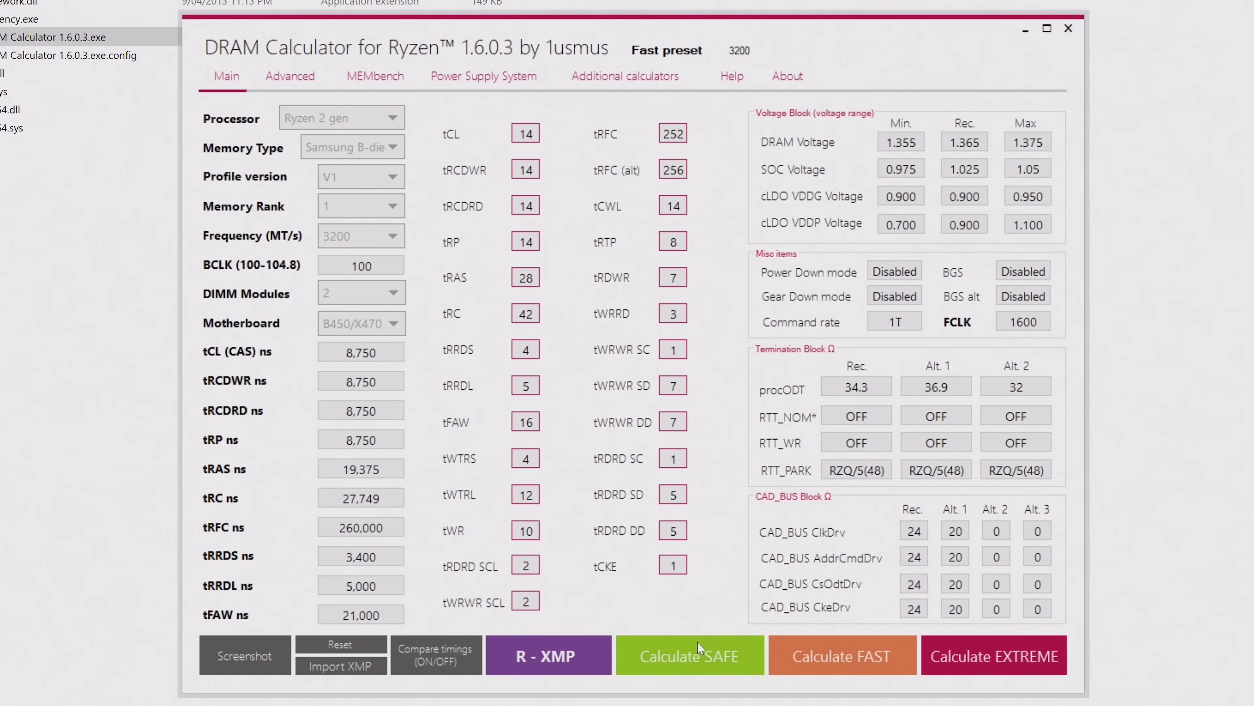
left_click(697, 657)
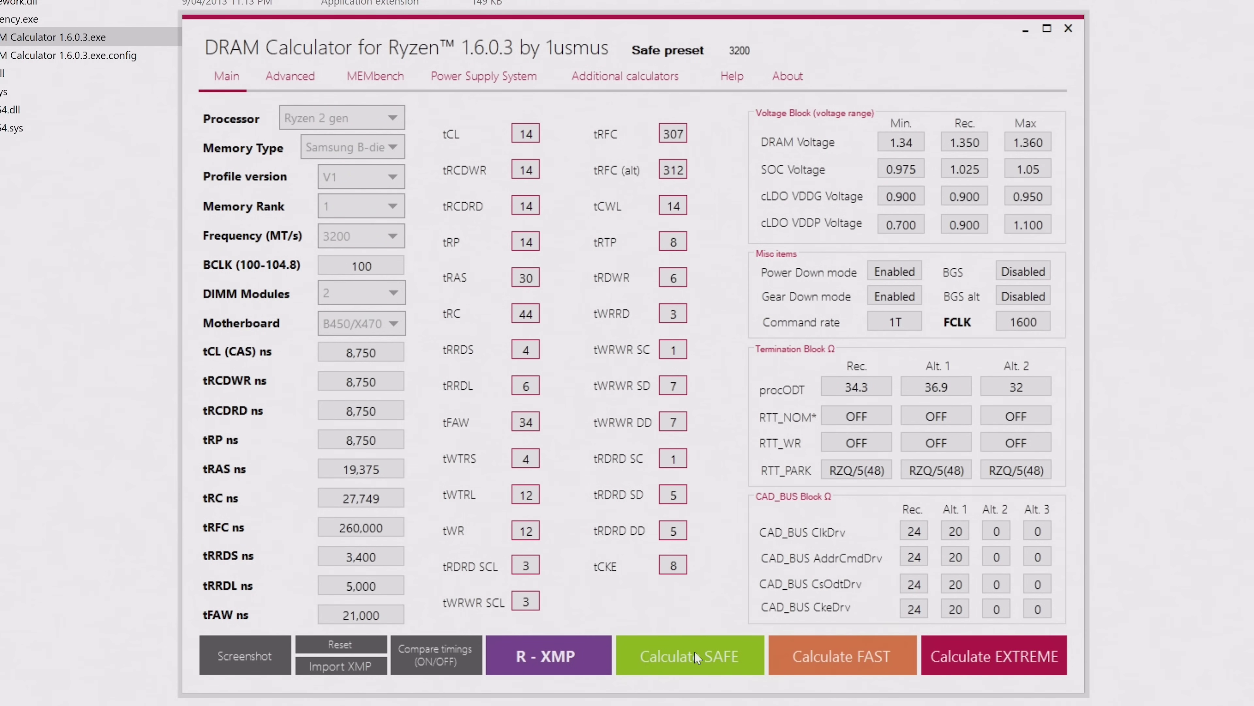
left_click(846, 661)
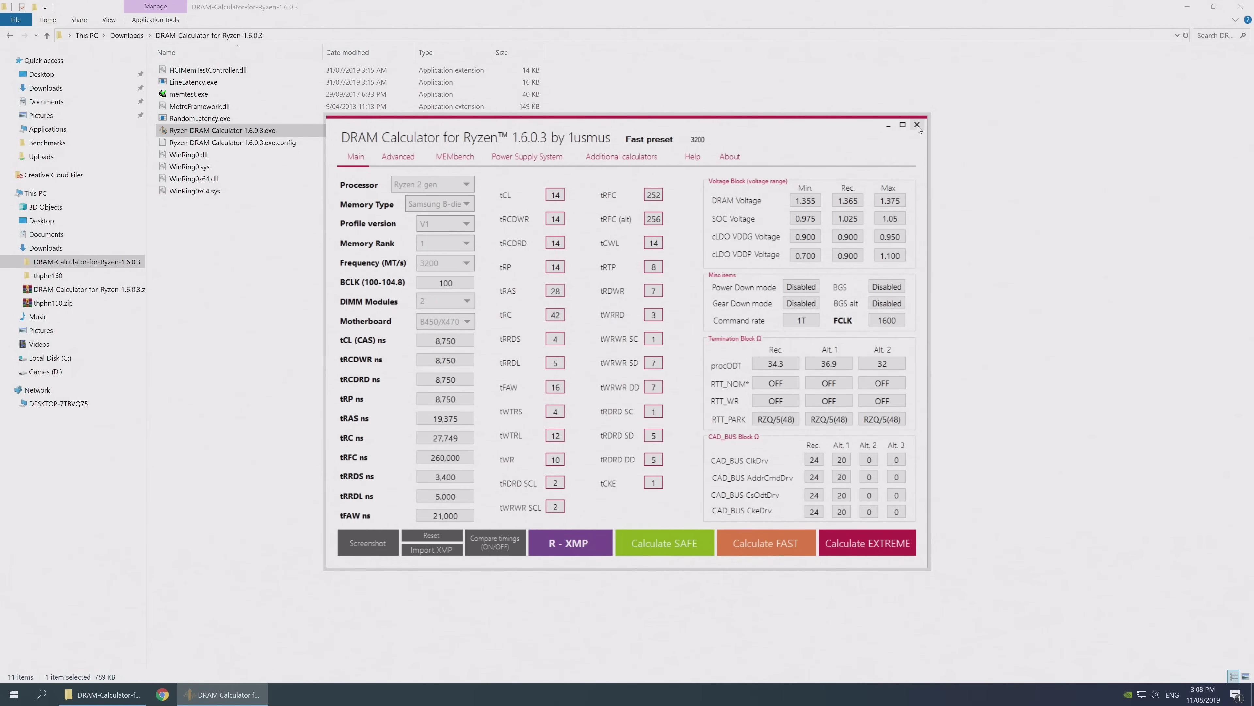
Step: Close DRAM Calculator and bring up the Start menu power options
left_click(1069, 29)
left_click(14, 694)
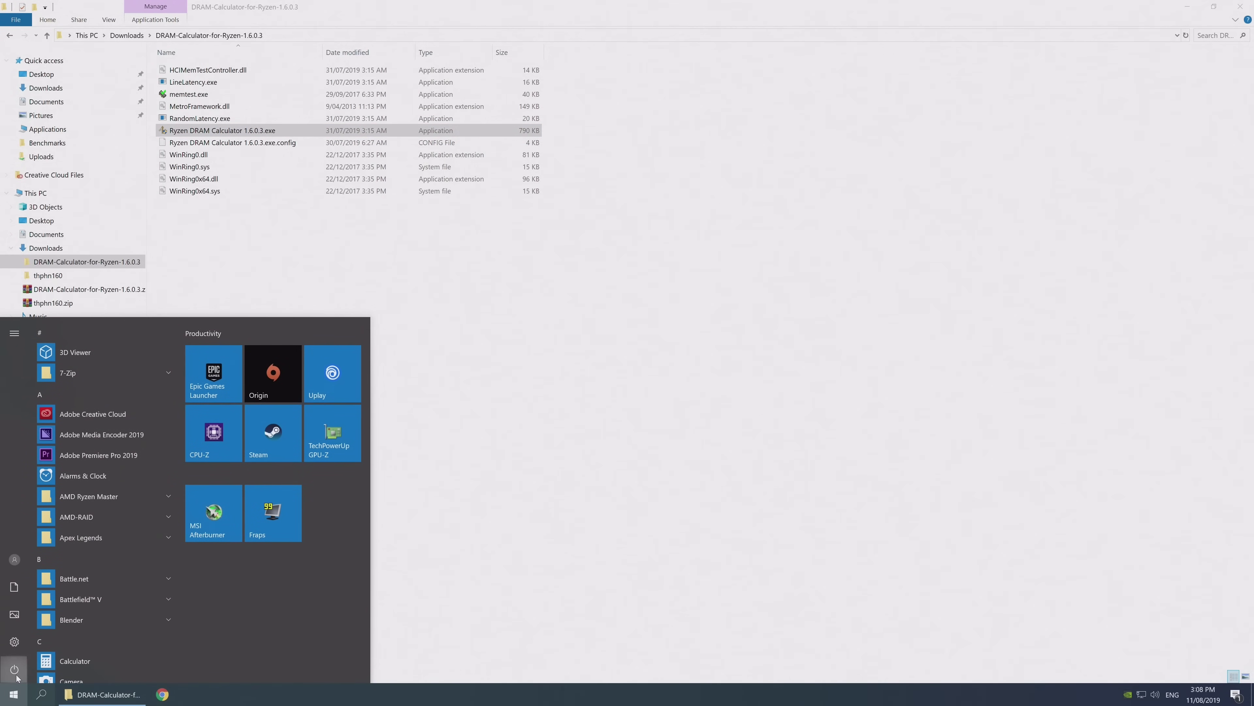
left_click(13, 668)
Step: Restart into MSI Click BIOS 5 Advanced mode and open OC > Advanced DRAM Configuration
left_click(35, 640)
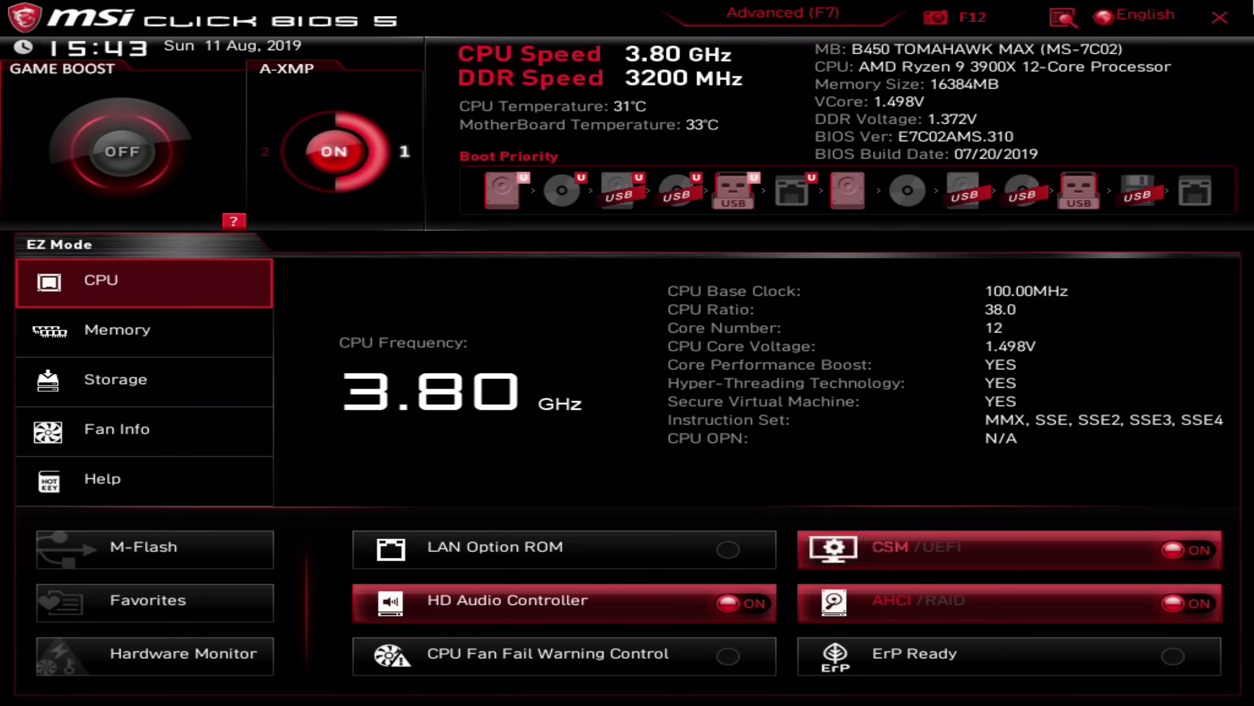
left_click(808, 22)
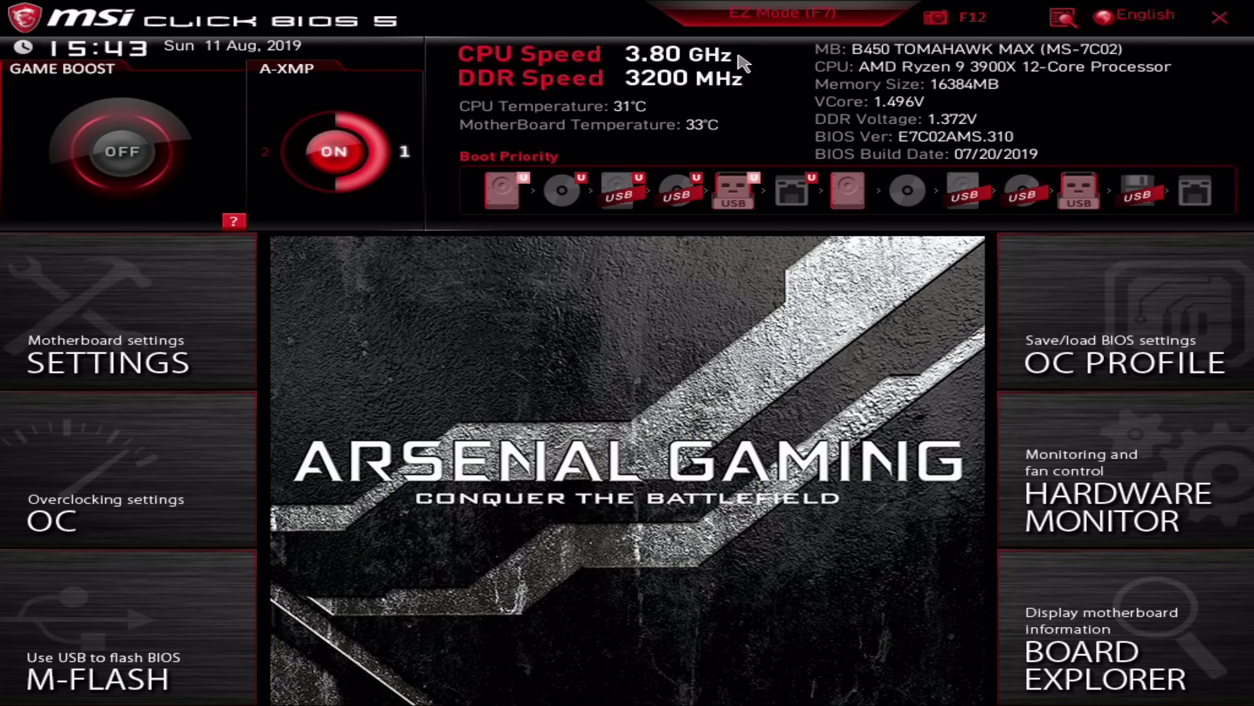
left_click(176, 448)
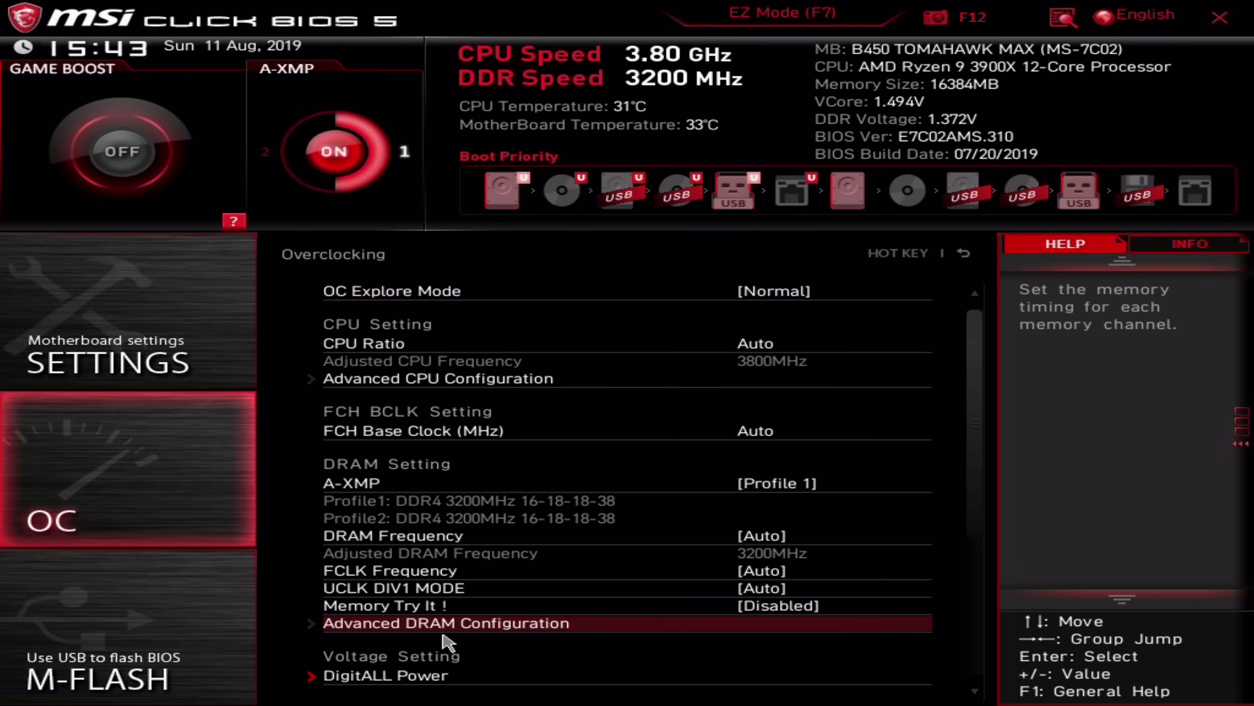
left_click(780, 624)
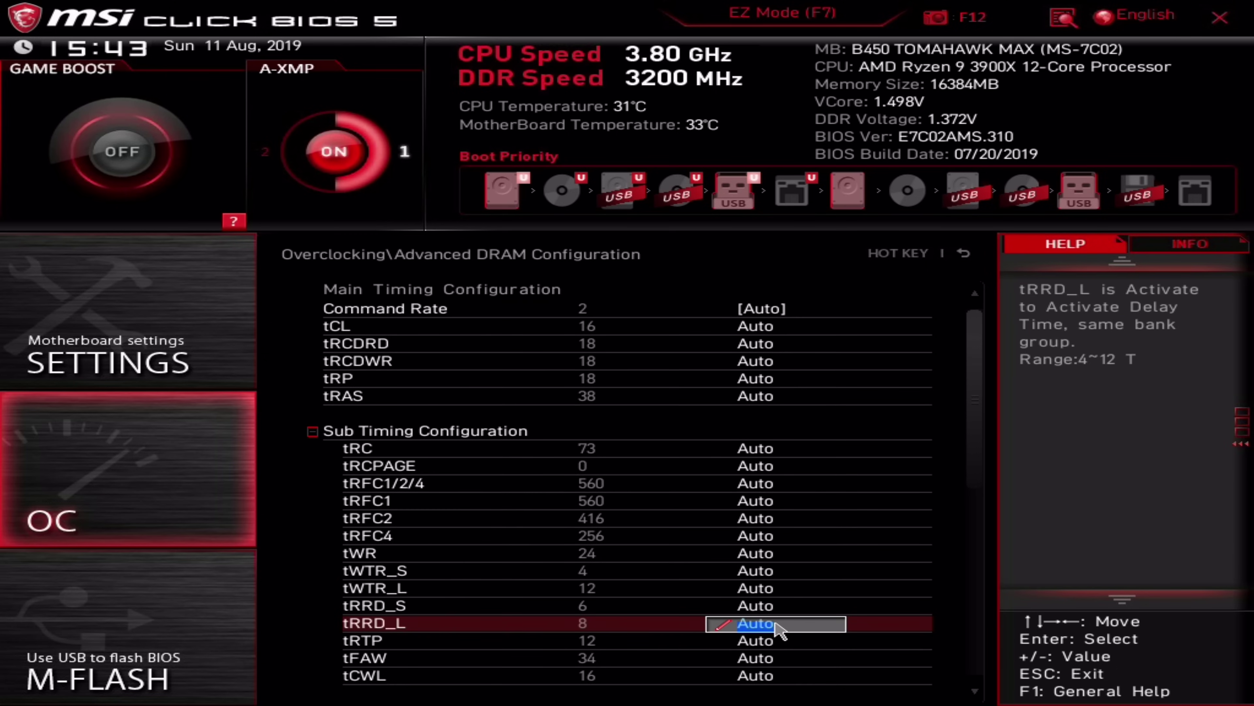
left_click(761, 312)
Step: Set Command Rate 1T, tCL, tRCDRD, tRCDWR and tRP to 14, and tRAS to 28
key("Down")
key("Return")
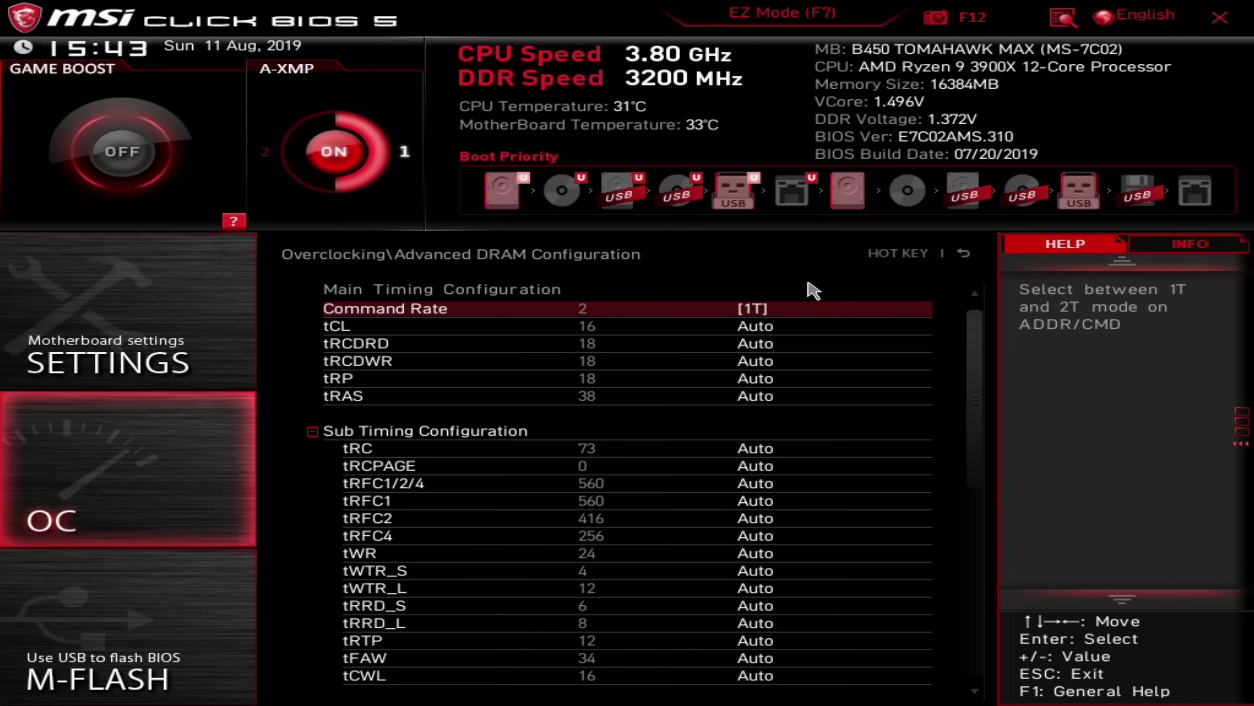
key("Down")
type("14")
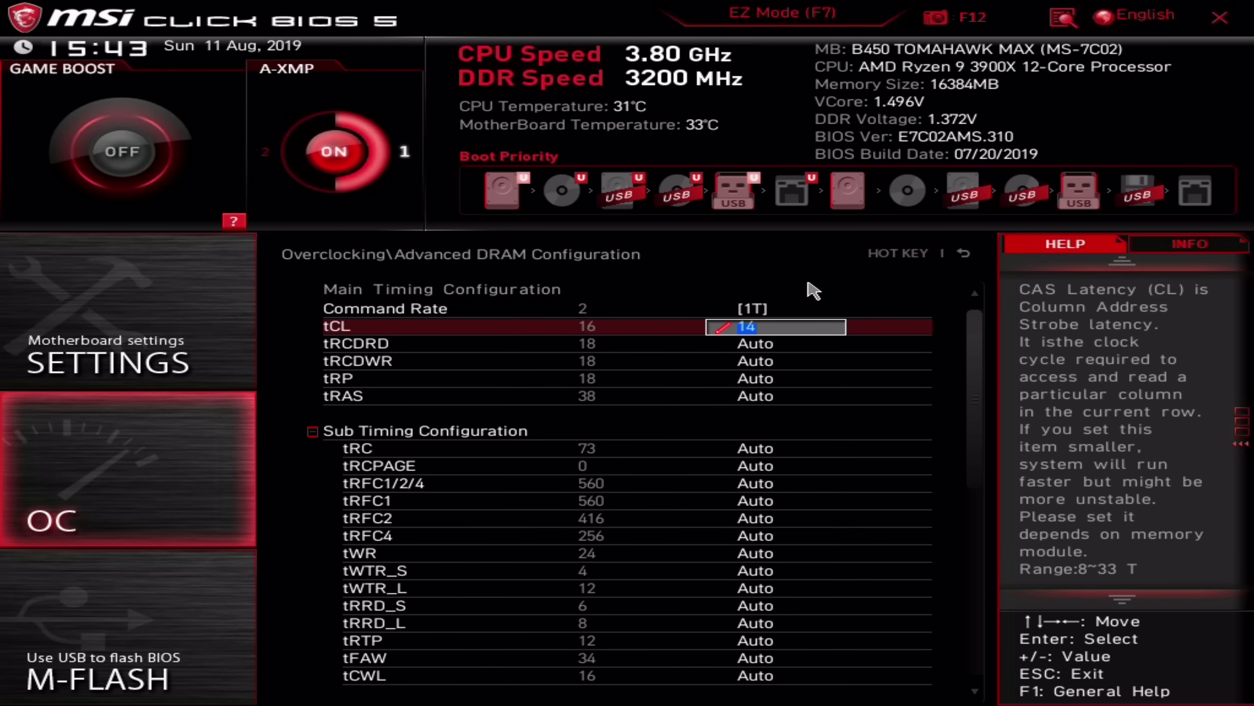
key("Return")
key("Down")
type("14")
key("Return")
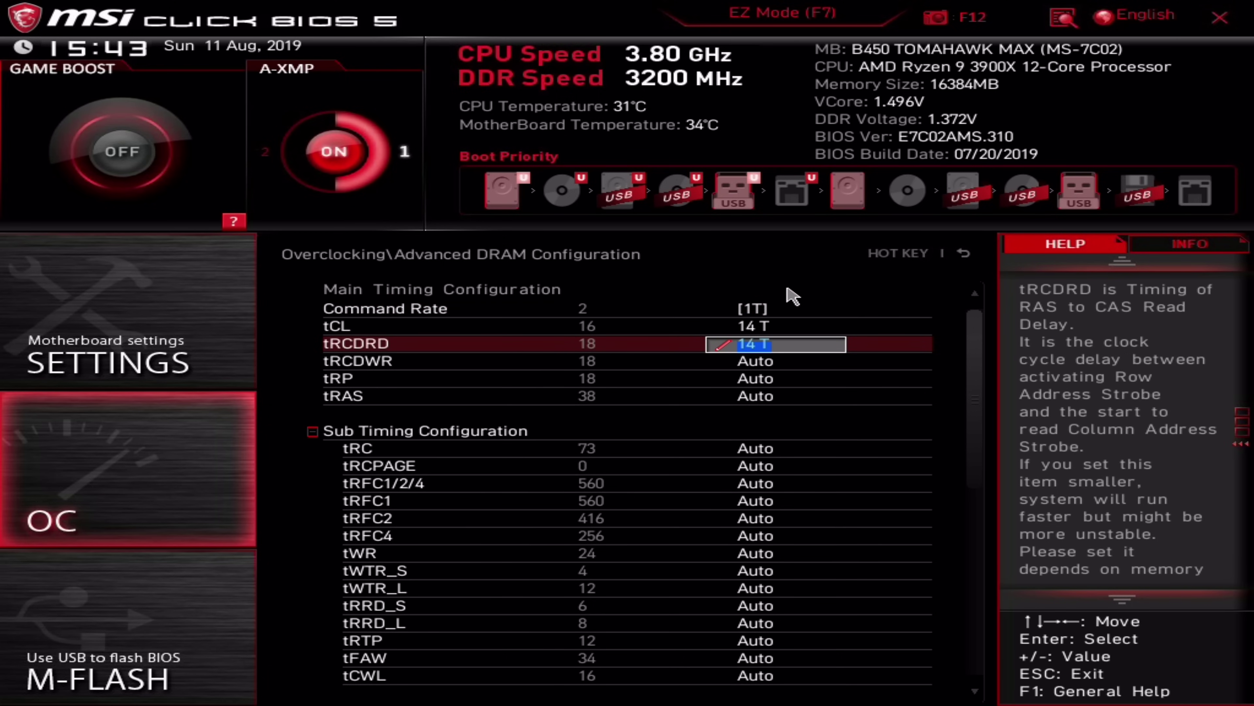
key("Down")
type("14")
key("Return")
key("Down")
type("14")
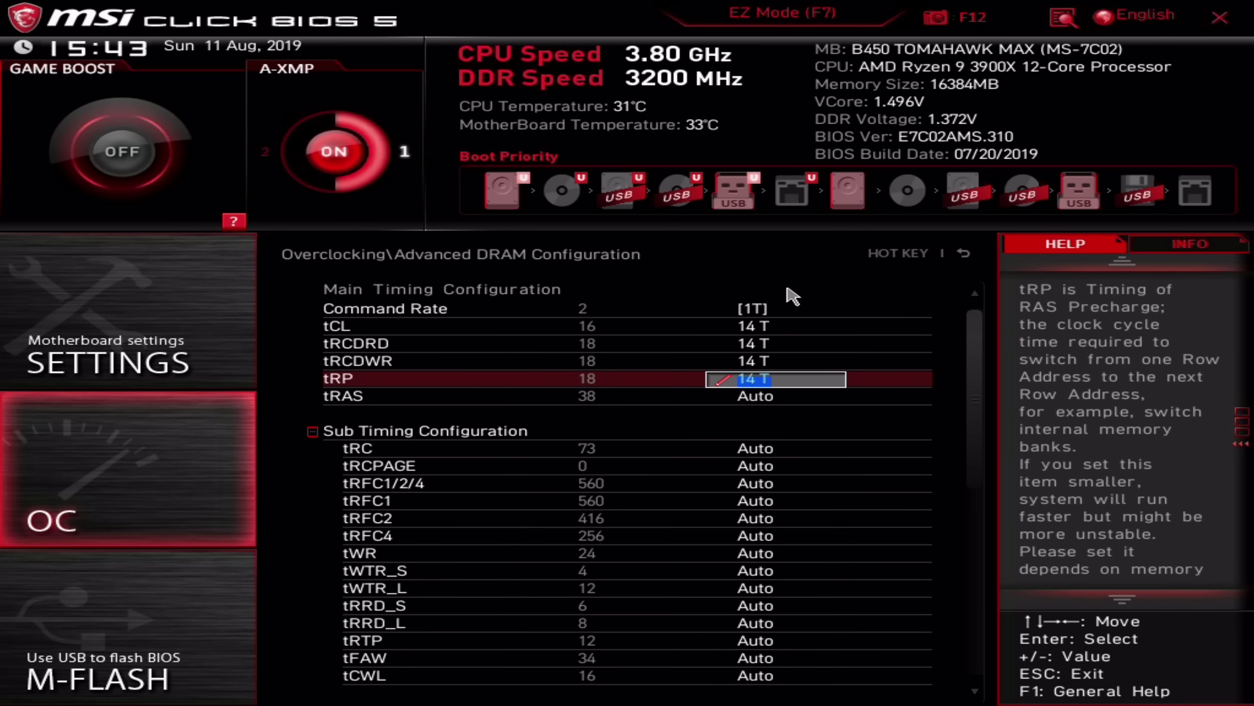
key("Return")
key("Down")
type("28")
key("Return")
Step: Set tRC to 42, tRFC1/2/4 to 252 and tWR to 10
key("Down")
key("Down")
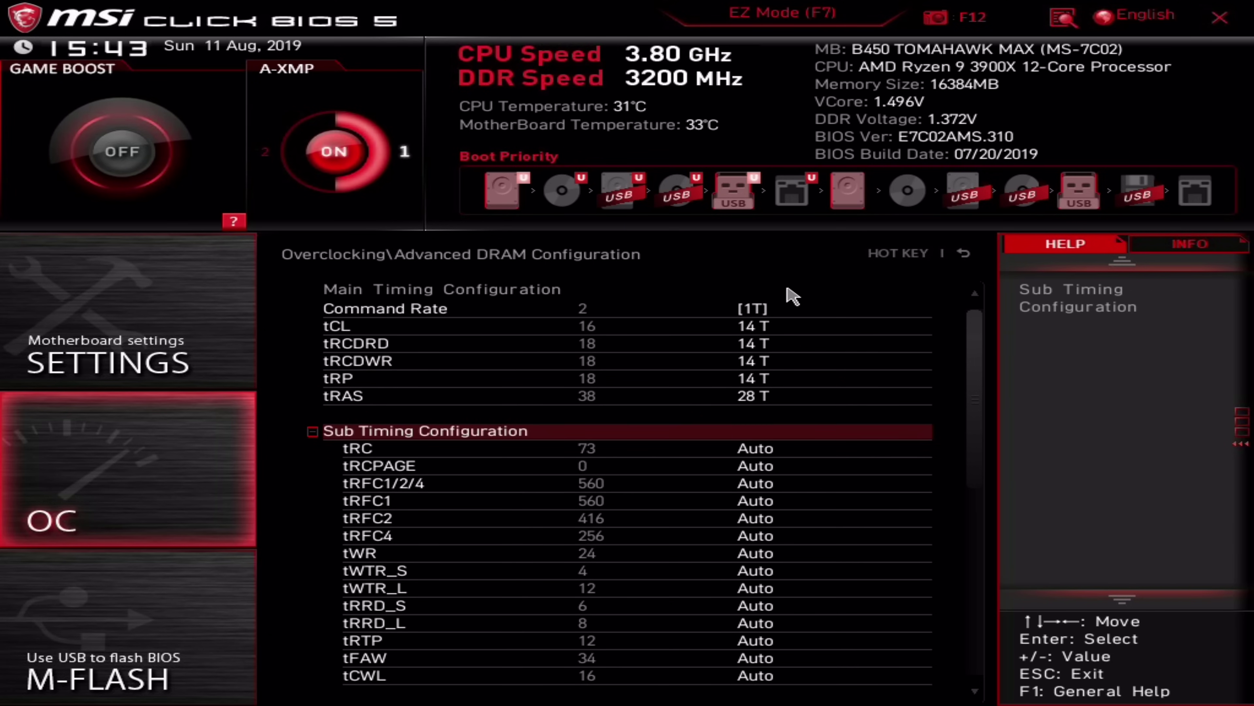
type("42 T")
key("Return")
key("Down")
key("Down")
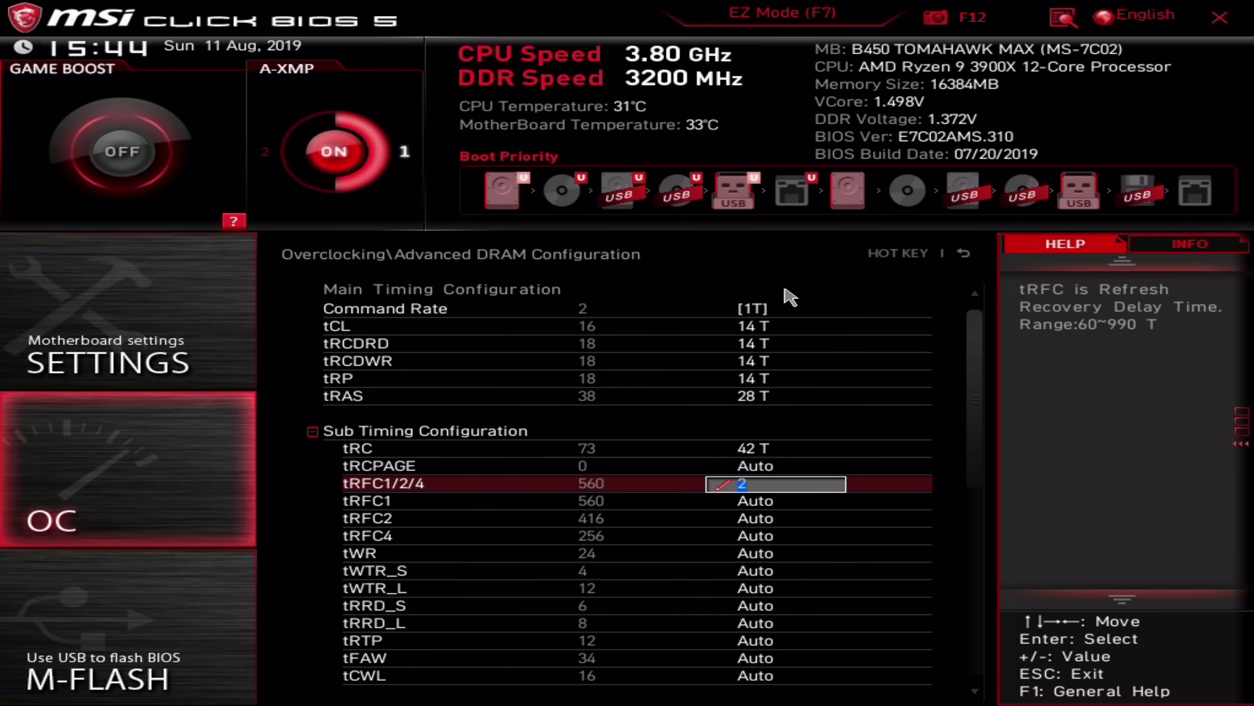
type("252 T")
key("Return")
key("Down")
type("10")
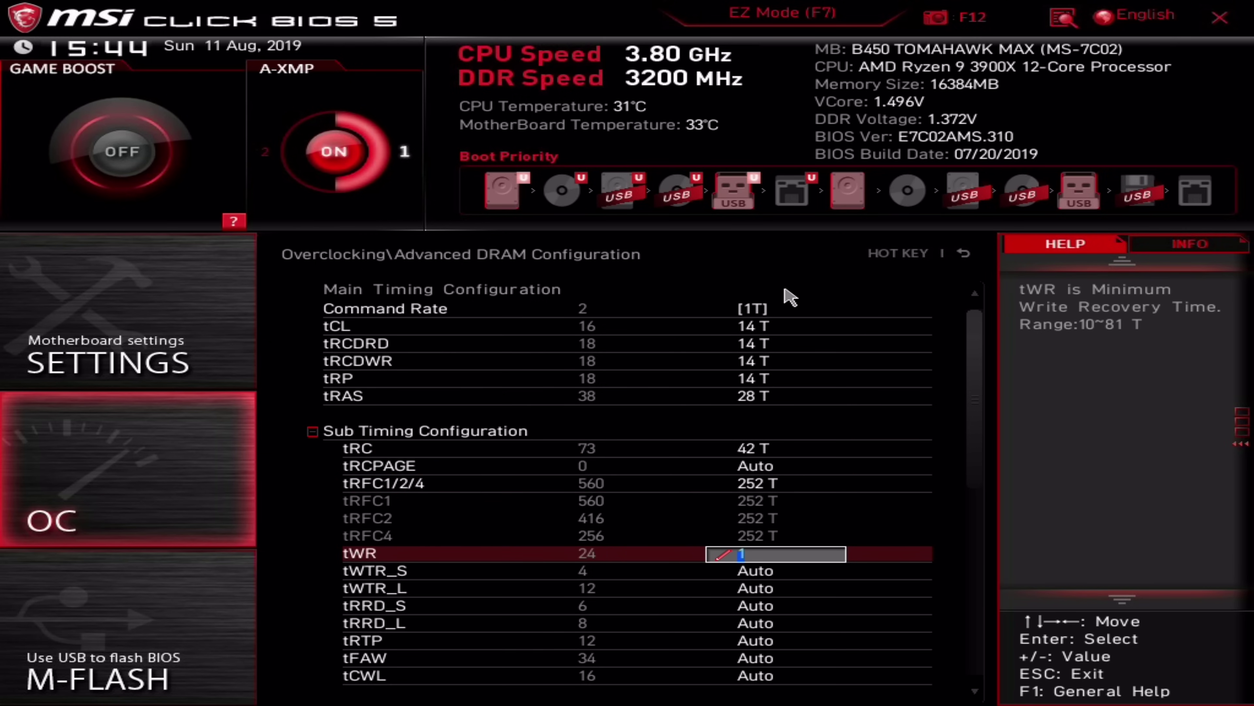
key("Return")
Step: Enter 4, then tRRD_S 4, tRRD_L 5, tRTP 8, tFAW 16, tCWL 14, tCKE 1; expand Turn Around Timing
key("Down")
type("4")
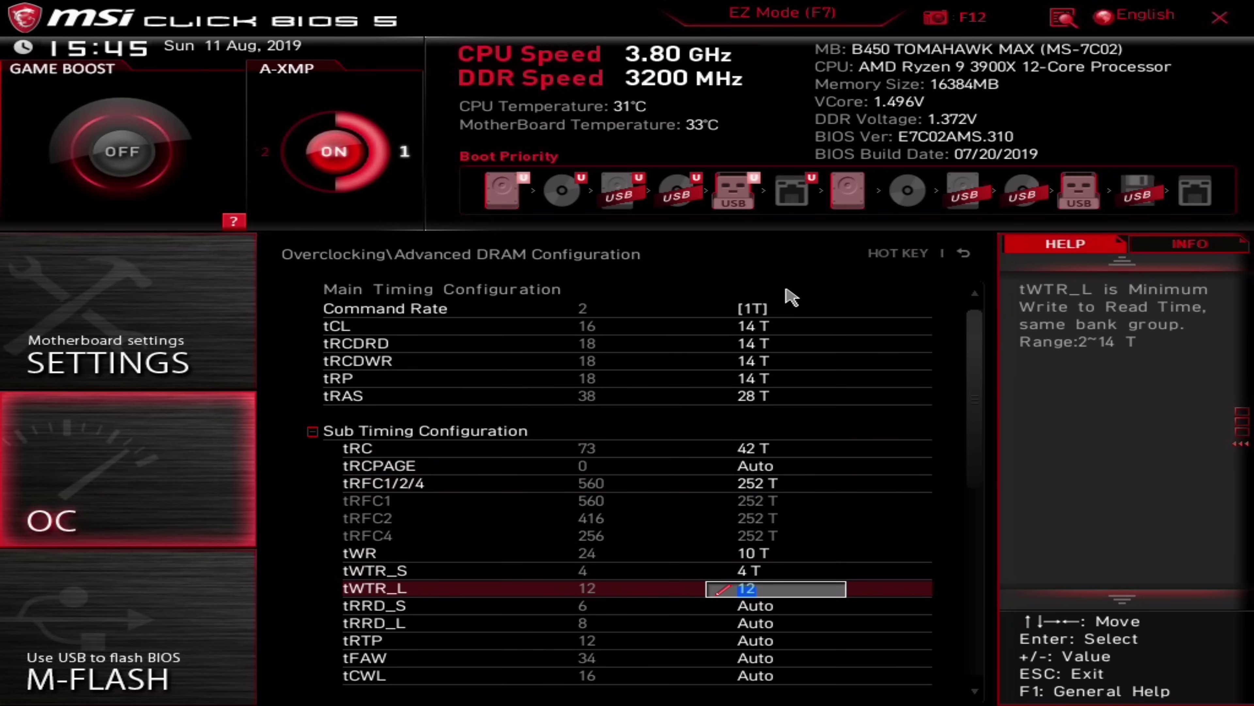
key("Down")
type("4")
key("Down")
type("5")
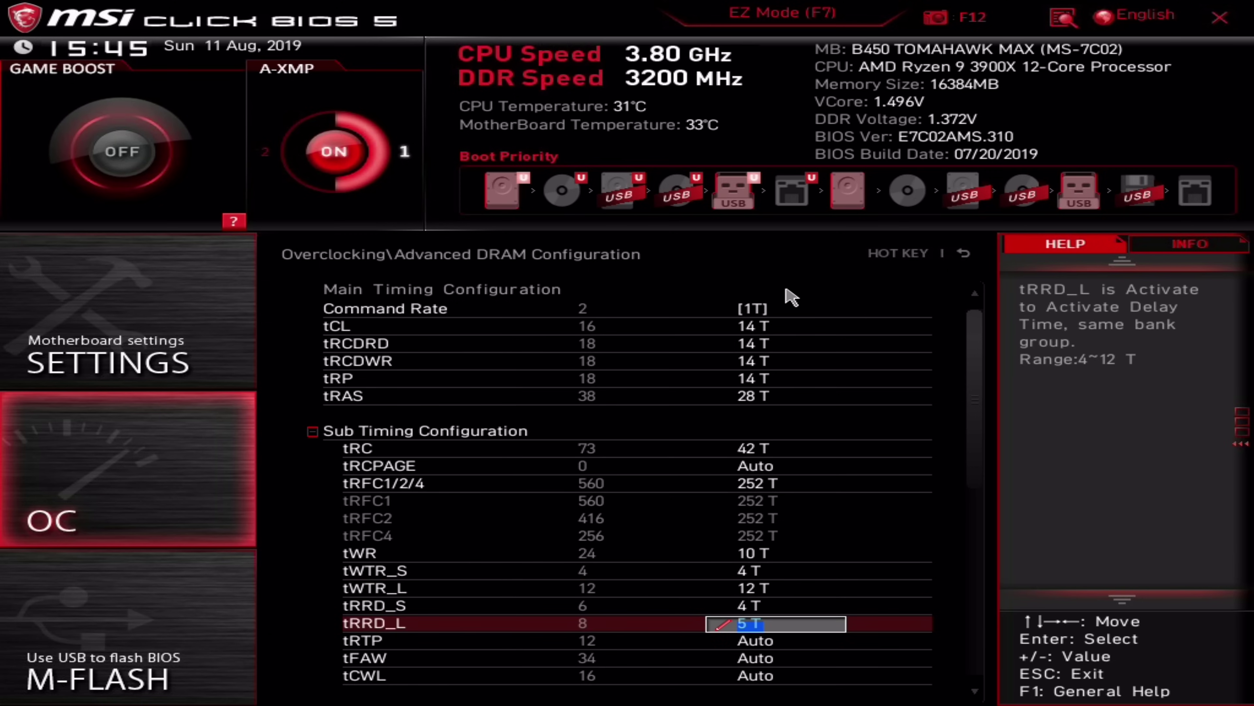
key("Down")
type("8")
key("Down")
type("1")
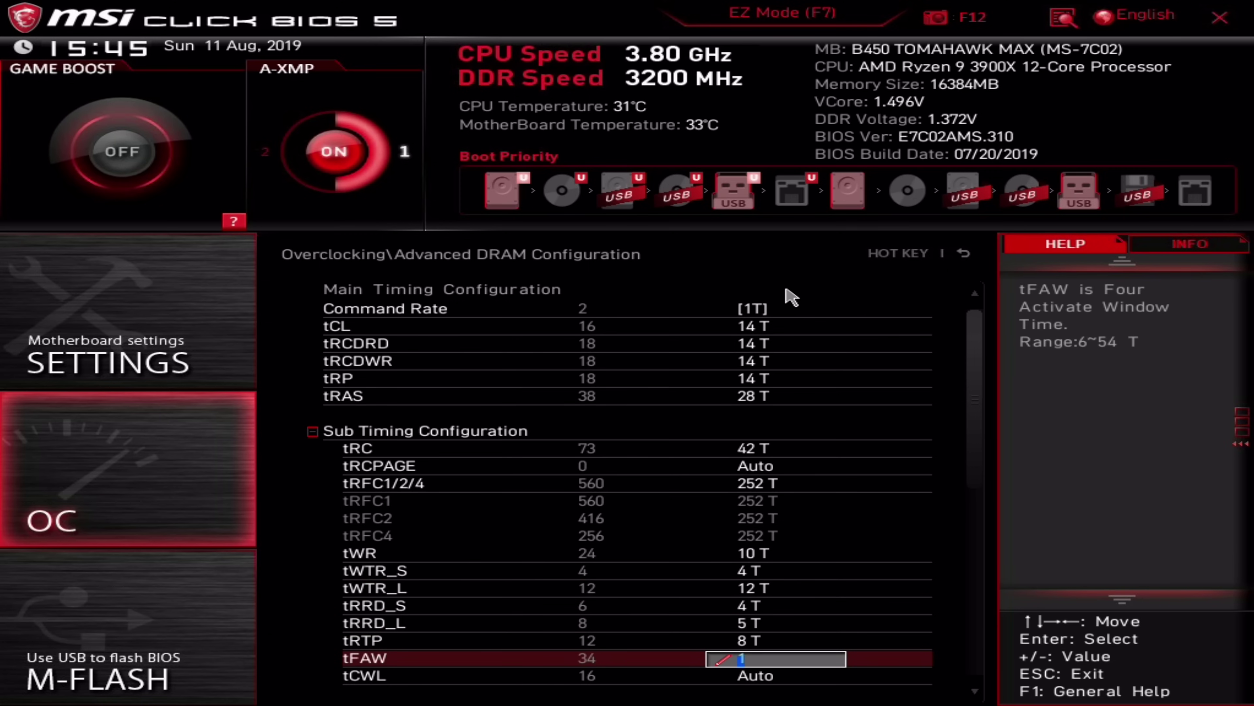
type("6 T")
key("Down")
type("14")
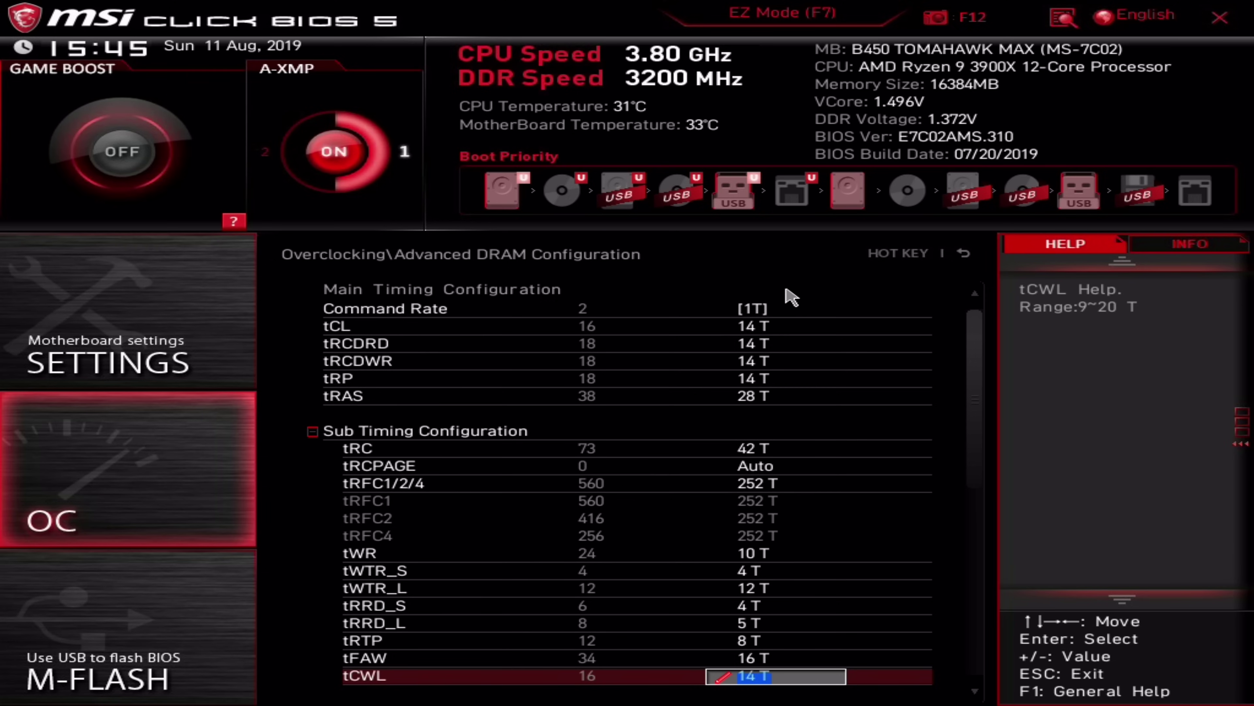
key("Down")
type("1")
key("Down")
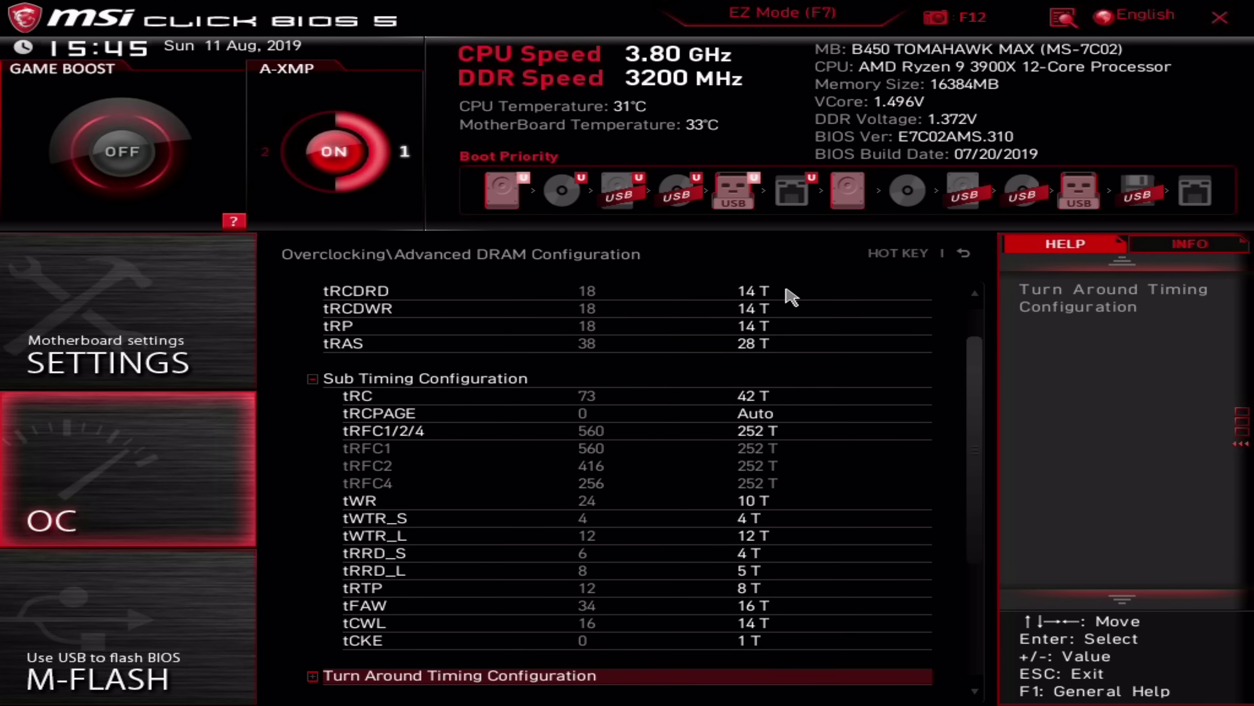
key("Down")
key("Down")
key("Down")
key("Up")
key("Up")
key("Up")
key("Return")
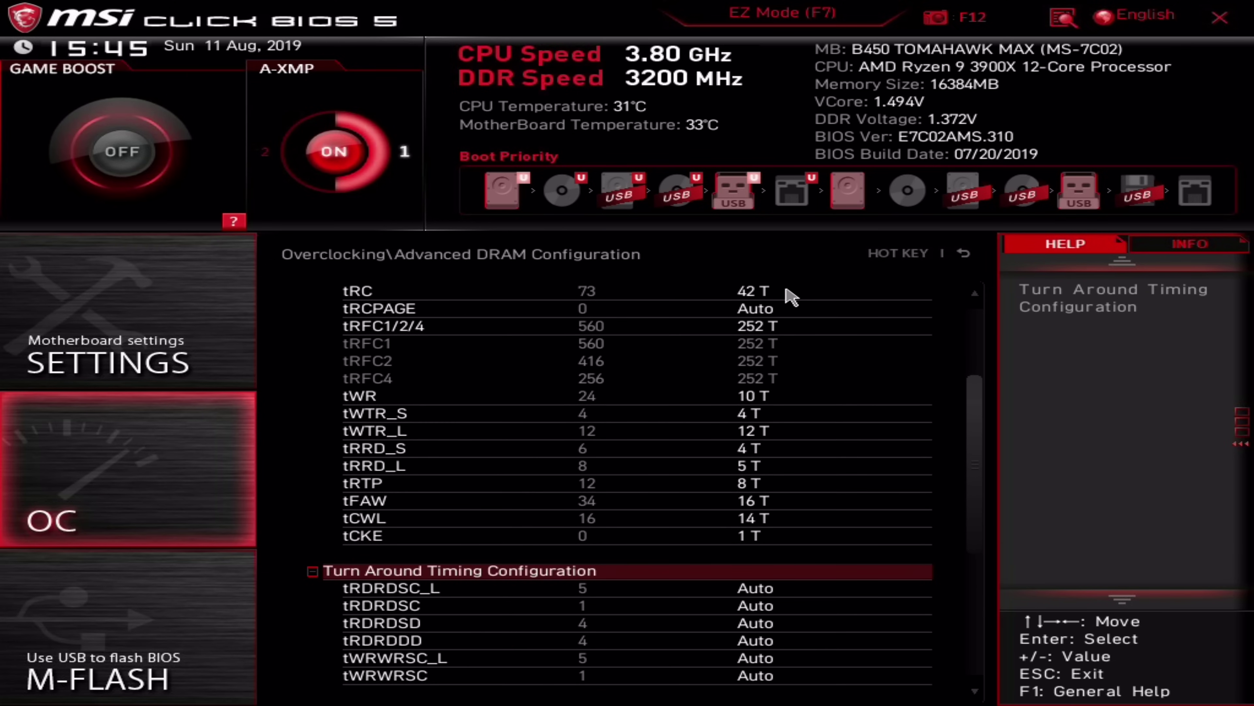
key("Down")
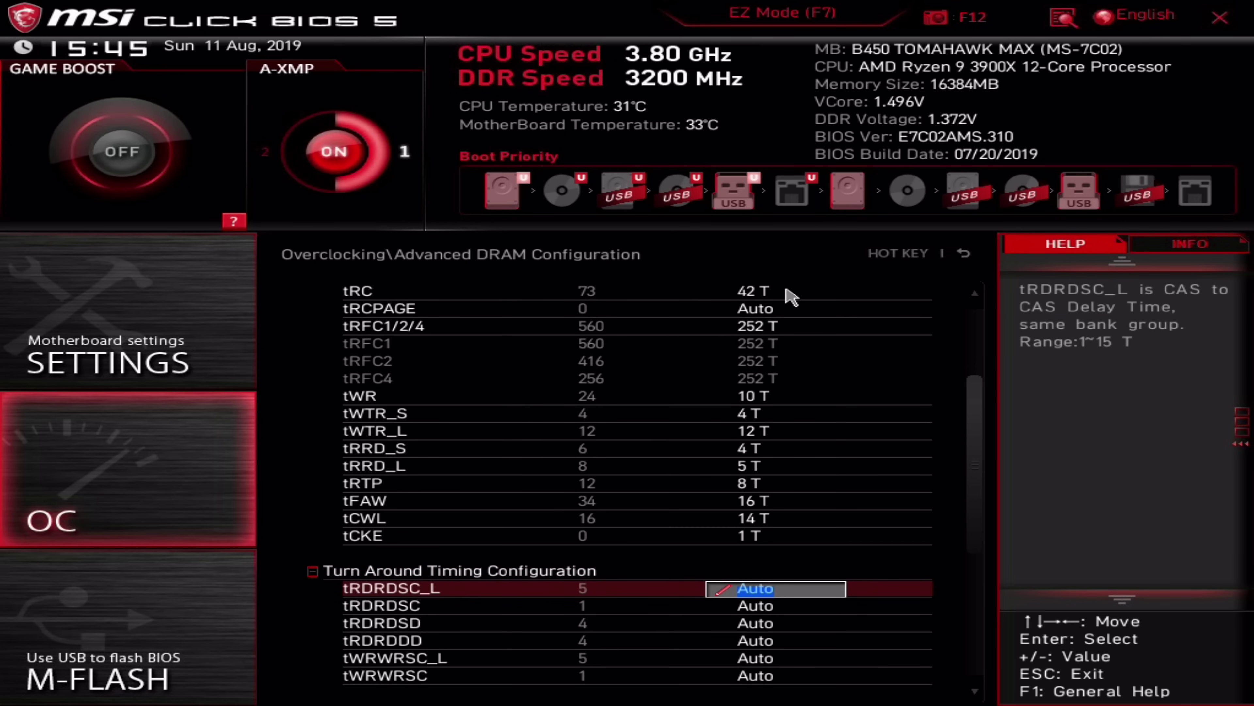
Step: Back in Overclocking, set DRAM Voltage manually to 1.370 V under Voltage Setting
key("Escape")
key("Escape")
scroll(425, 554, "down", 2)
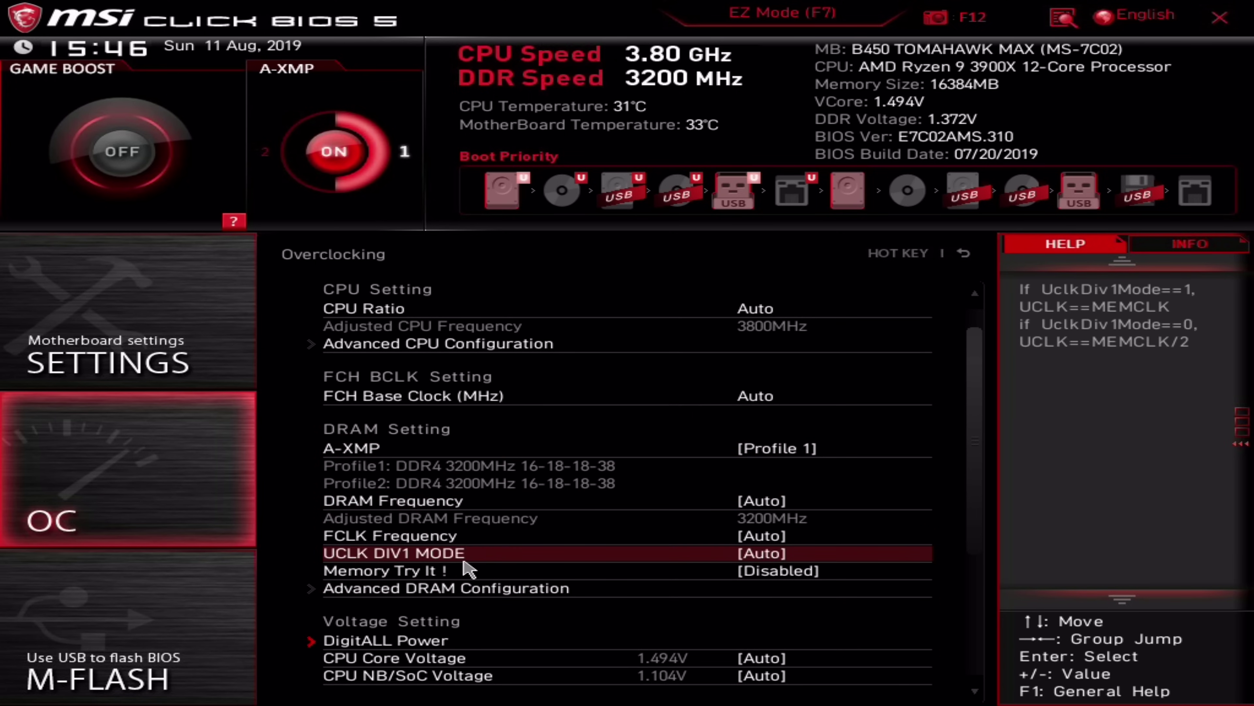
scroll(469, 571, "down", 3)
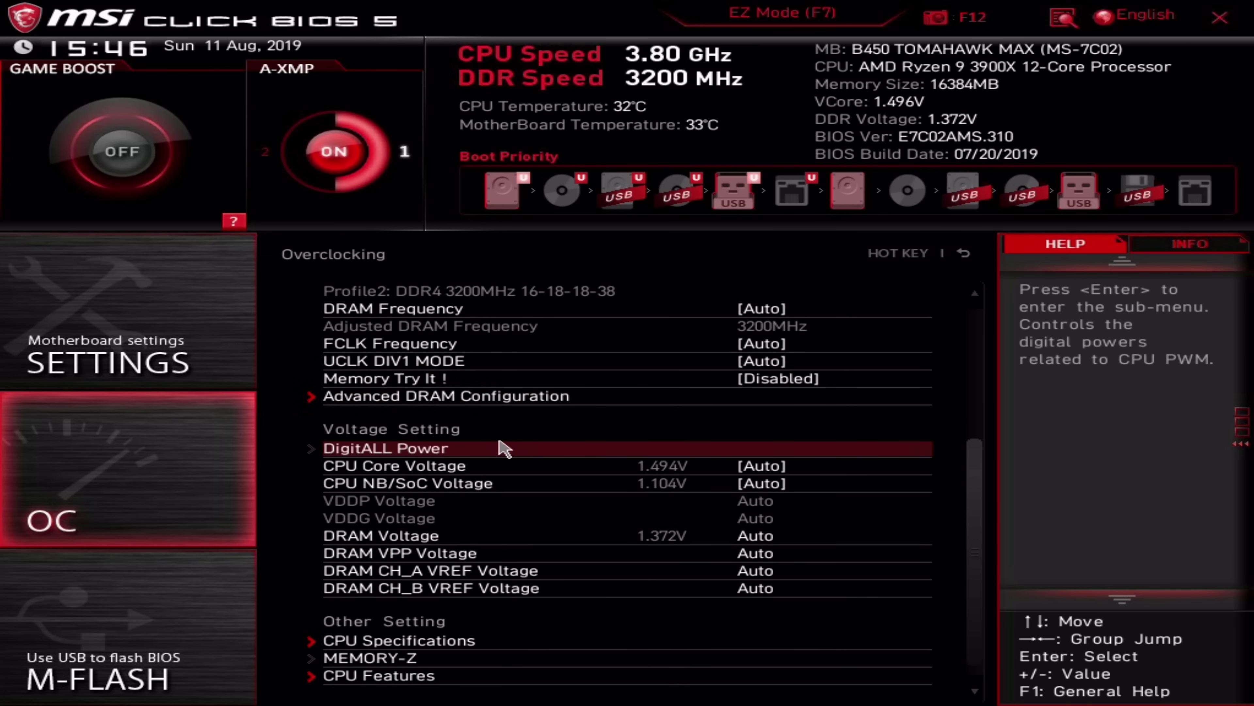
key("Down")
key("Down")
key("Down")
key("Return")
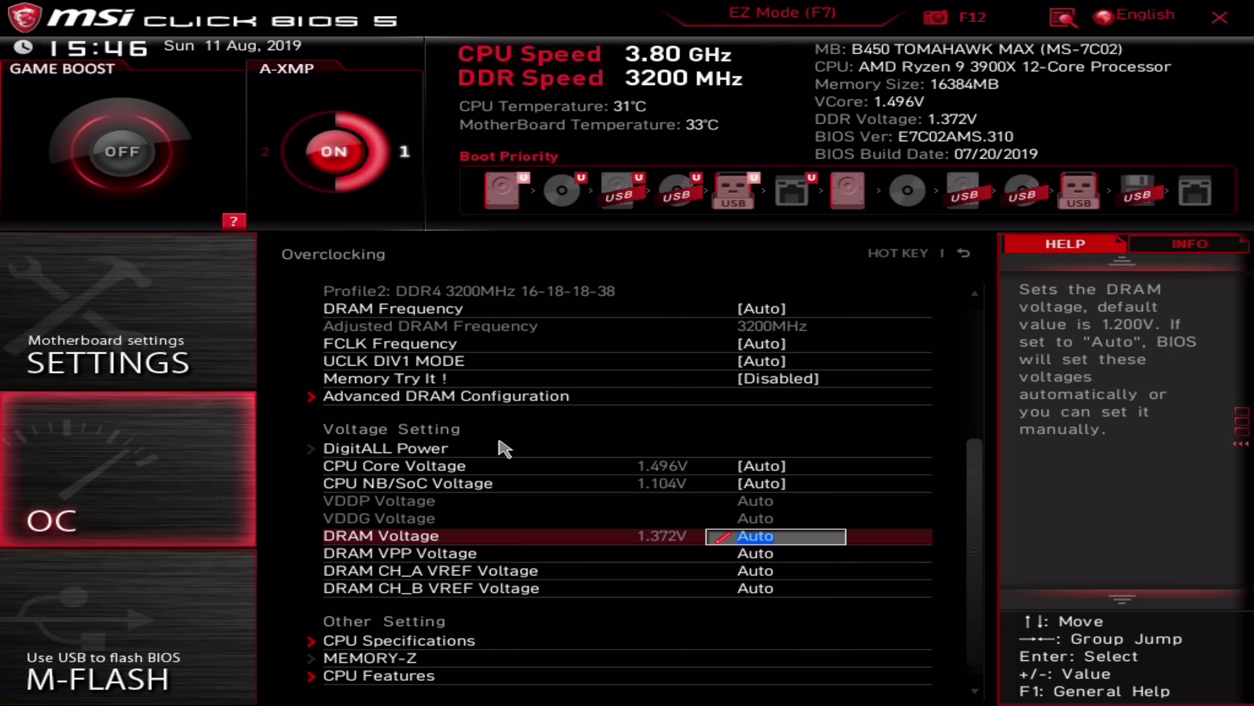
type("1.365")
key("Return")
type("1.")
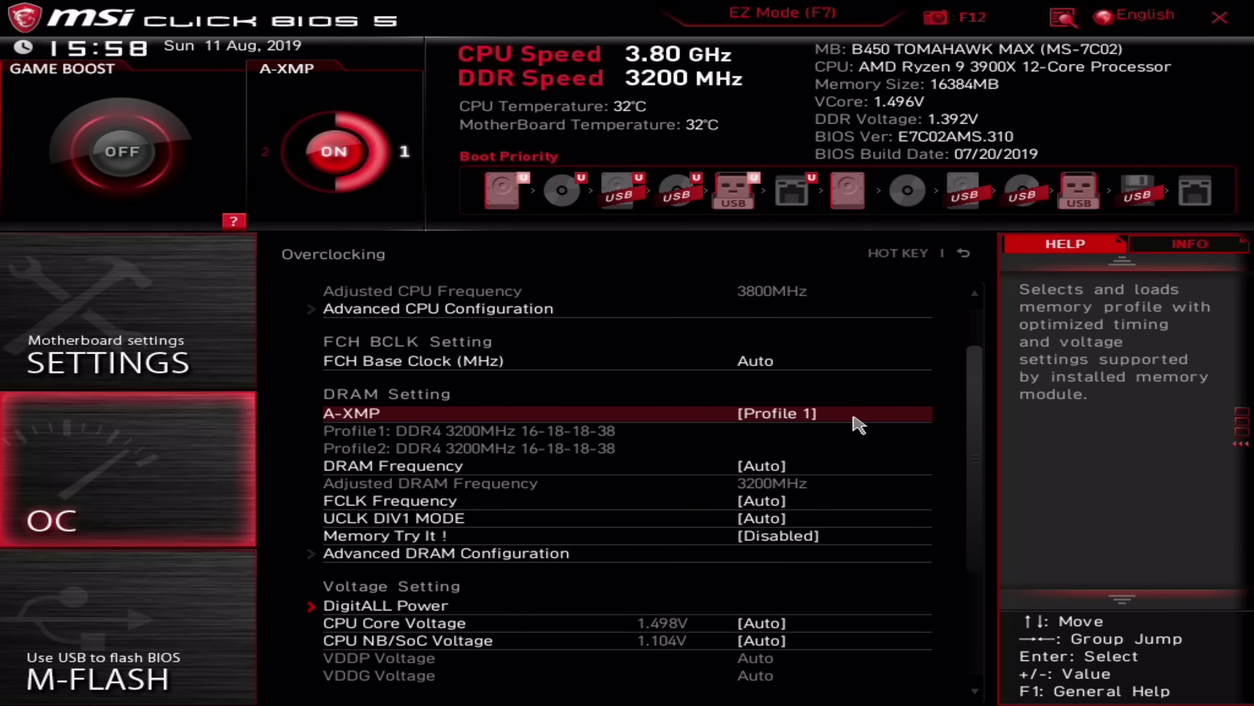
Step: Set FCLK Frequency to 1600MHz
key("Down")
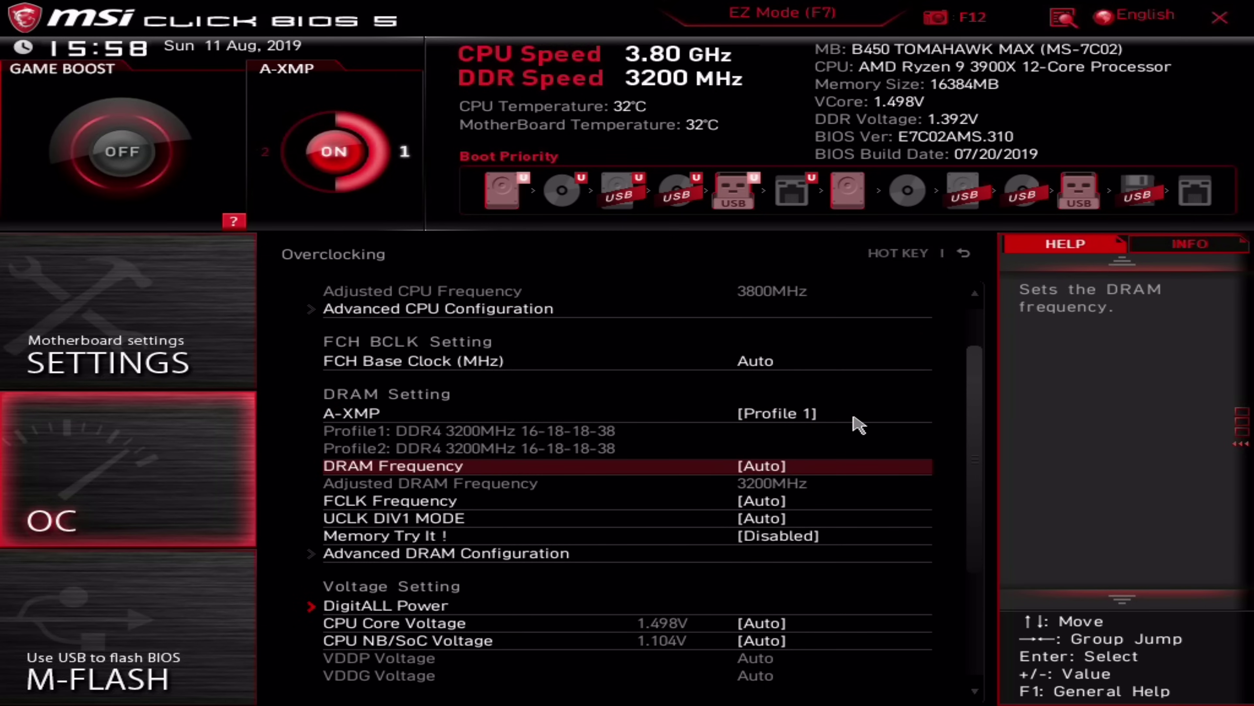
key("Down")
key("Return")
key("Down")
key("Down")
key("Down")
key("Down")
key("Down")
key("Down")
key("Down")
key("Down")
key("Down")
key("Down")
key("Down")
key("Down")
key("Down")
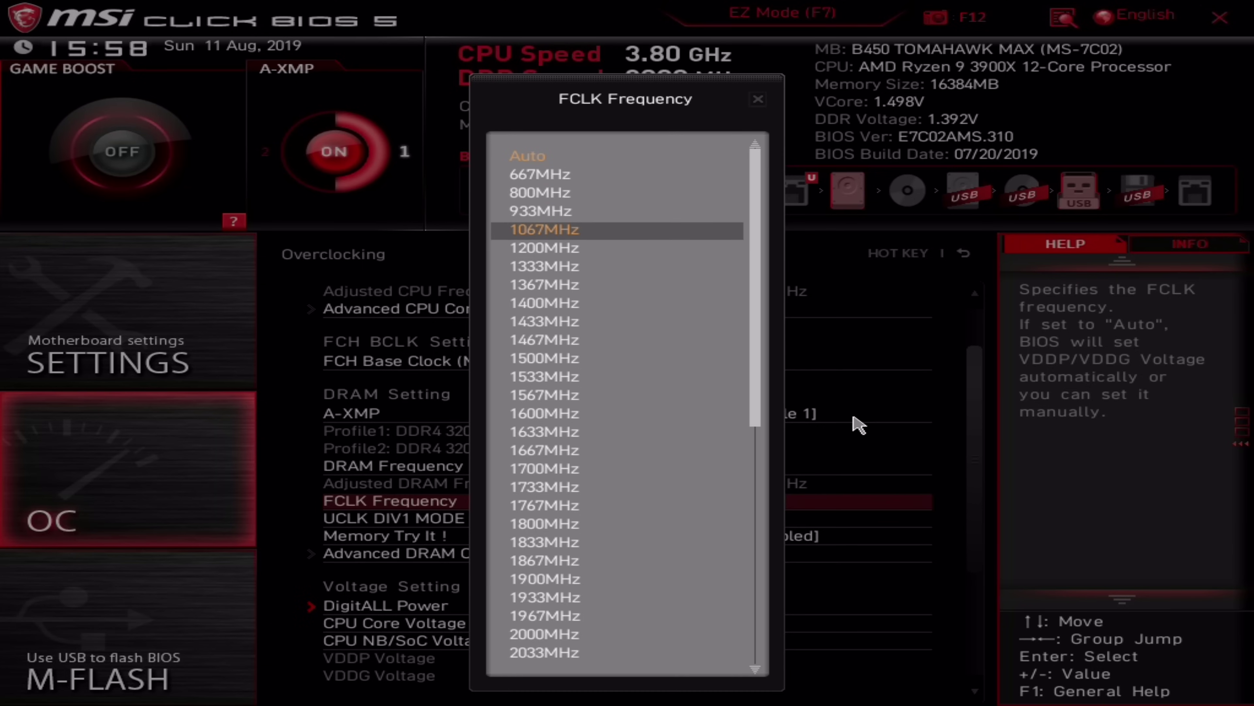
key("Down")
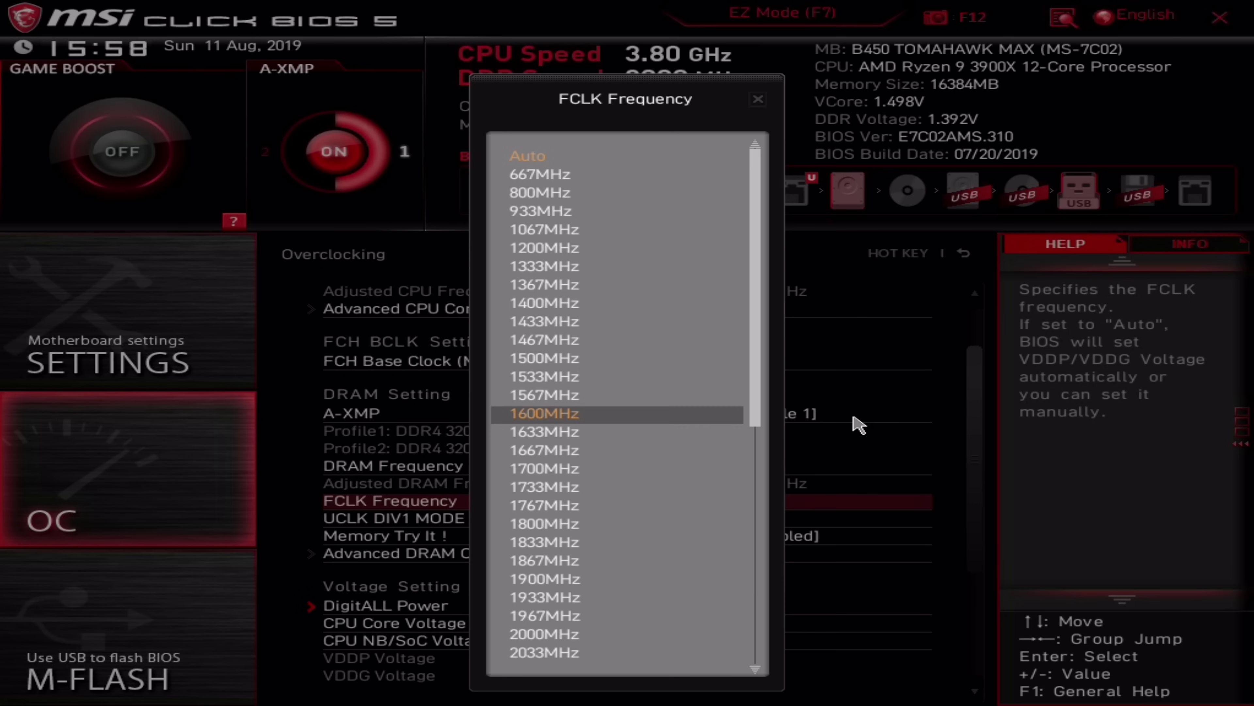
key("Return")
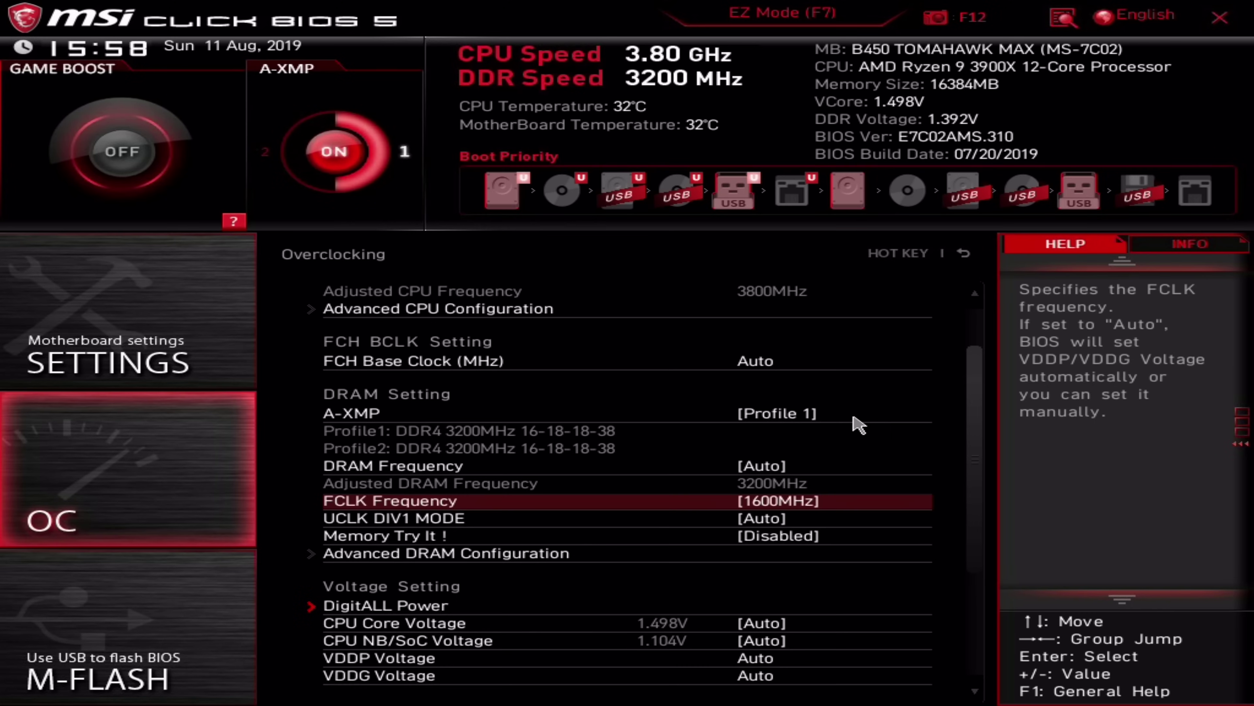
Step: Save the BIOS configuration and exit
key("Up")
key("Up")
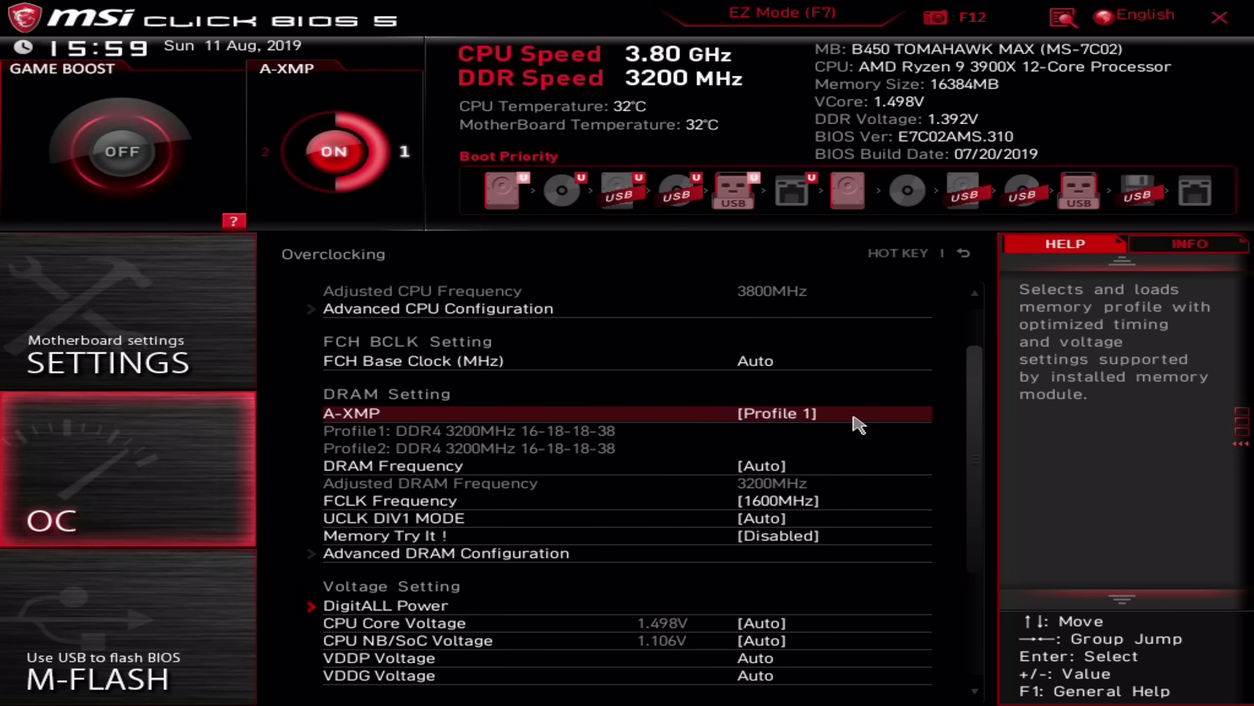
left_click(1220, 19)
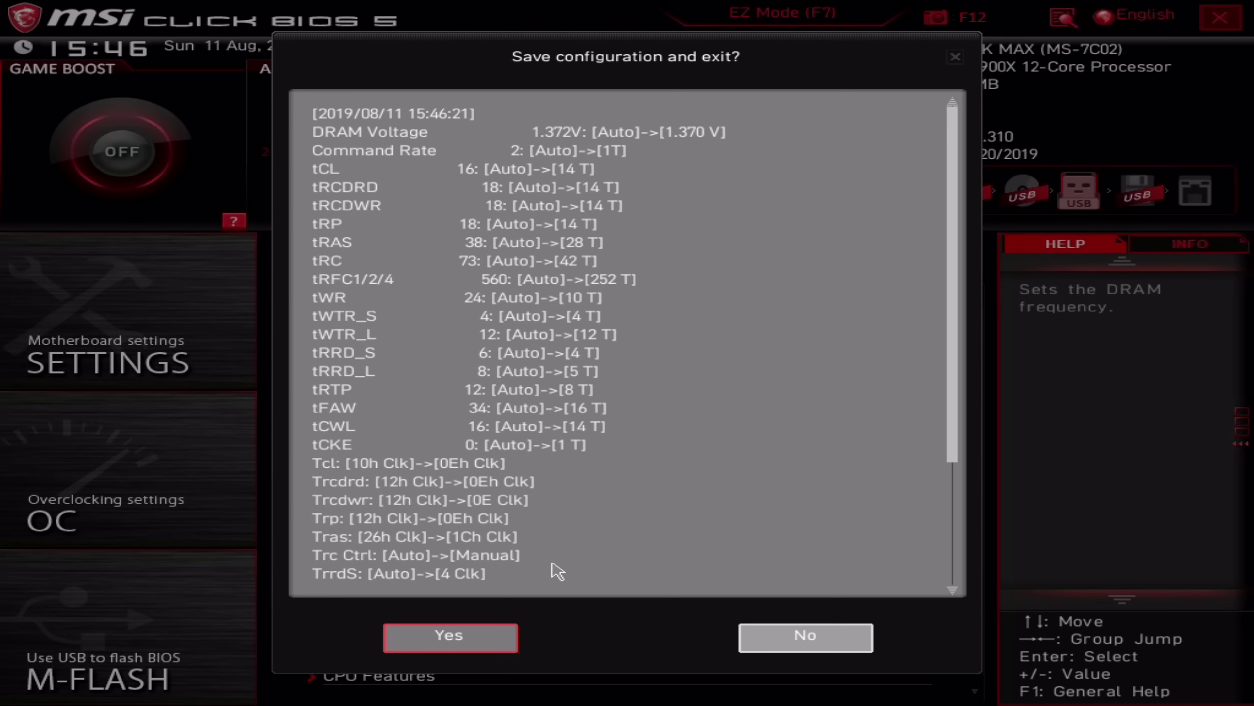
left_click(511, 640)
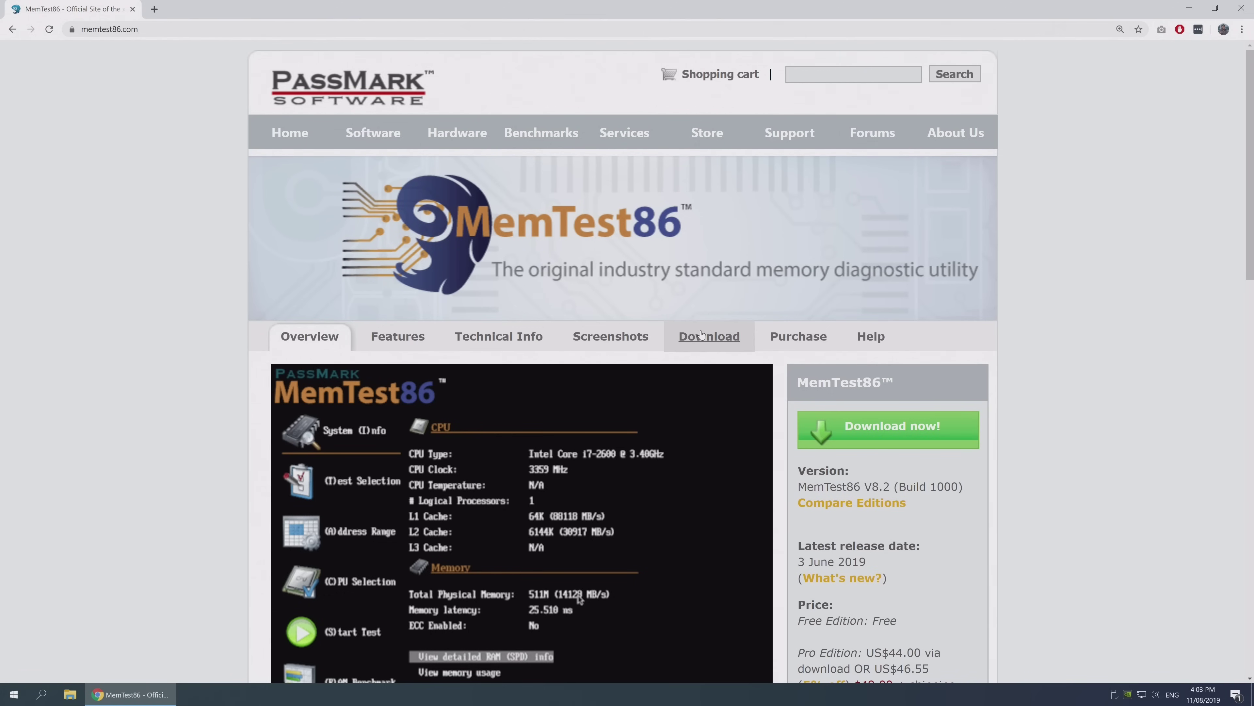
Step: Download MemTest86 Free as memtest86-usb.zip and open it in WinRAR
left_click(701, 335)
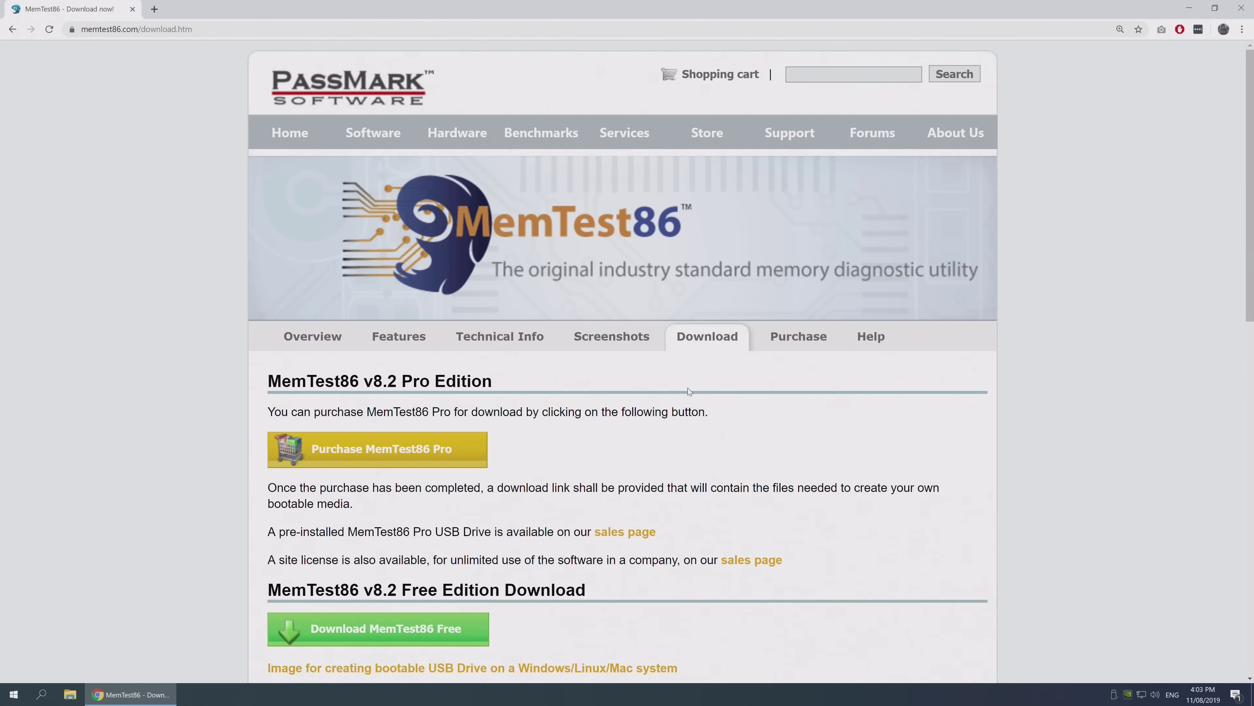
scroll(688, 388, "down", 5)
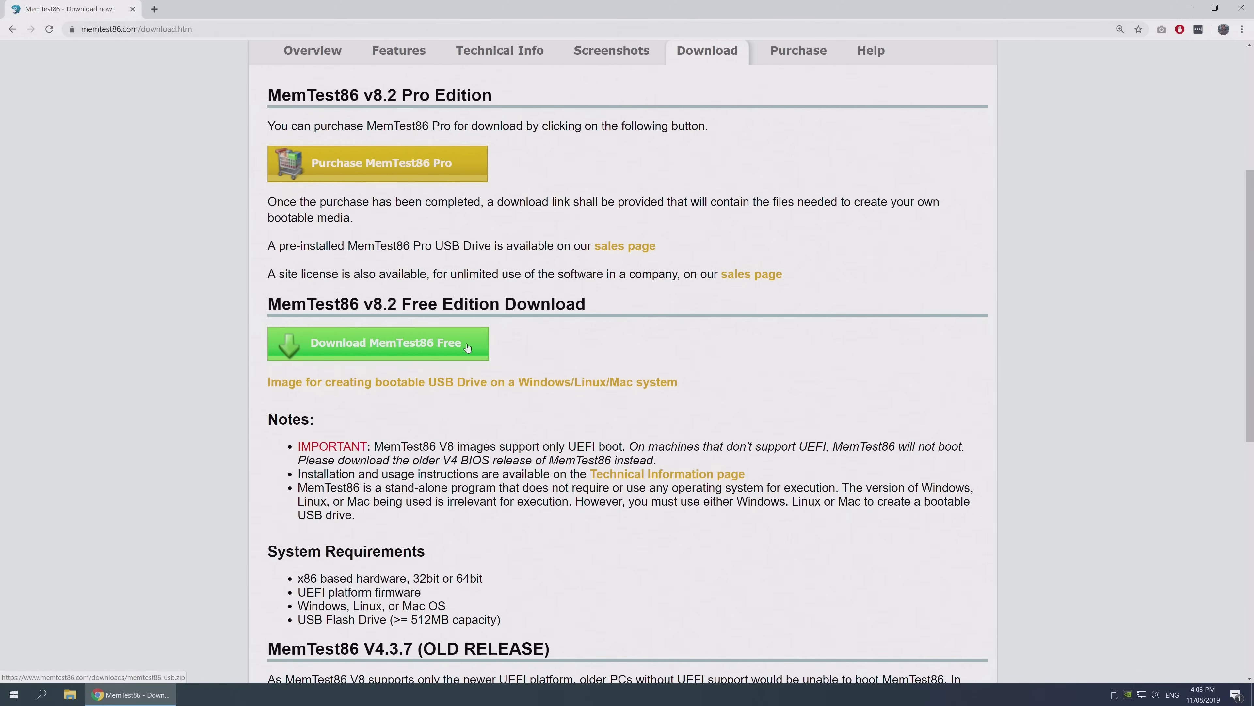
left_click(467, 348)
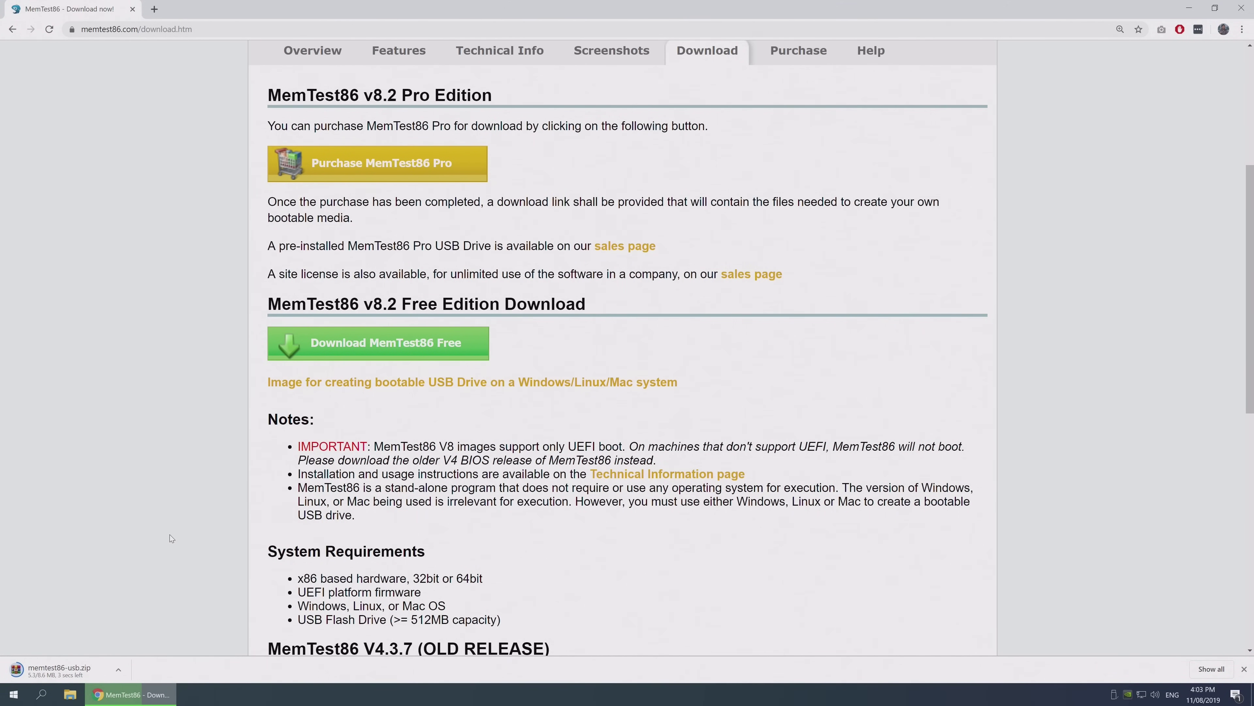
left_click(87, 670)
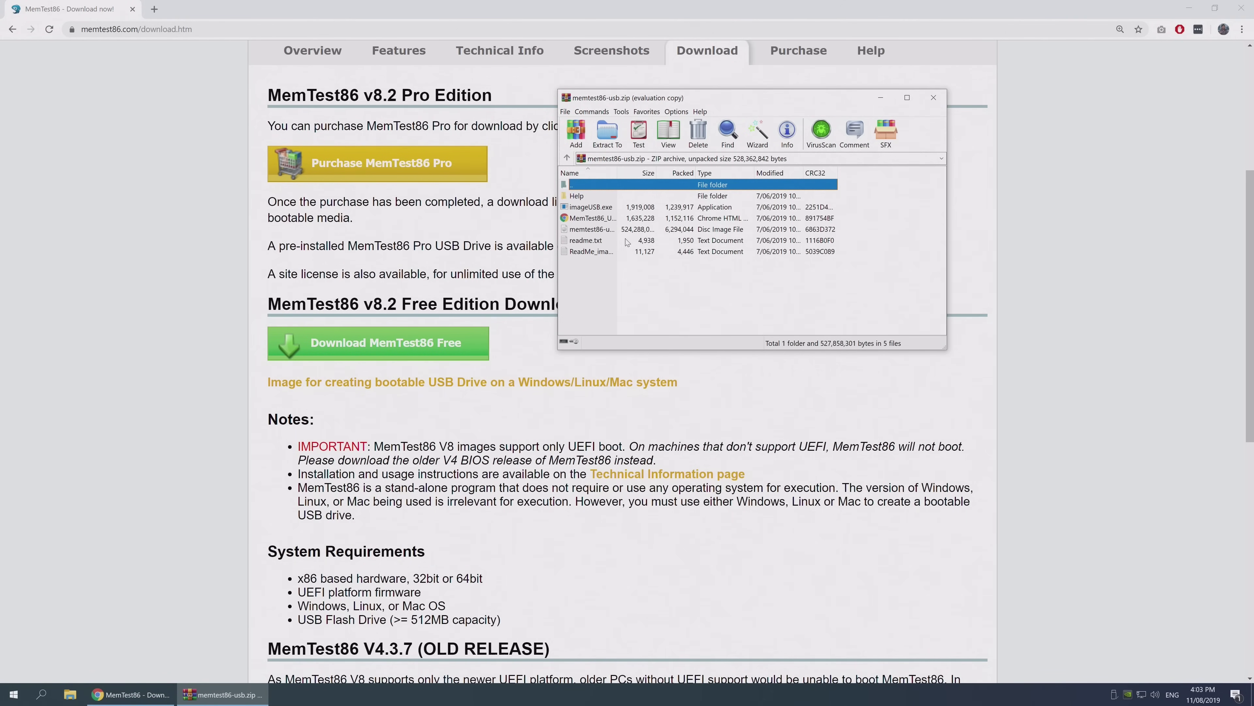
Step: Run imageUSB.exe from the archive and write memtest86-usb.img to the USB drive
double_click(592, 207)
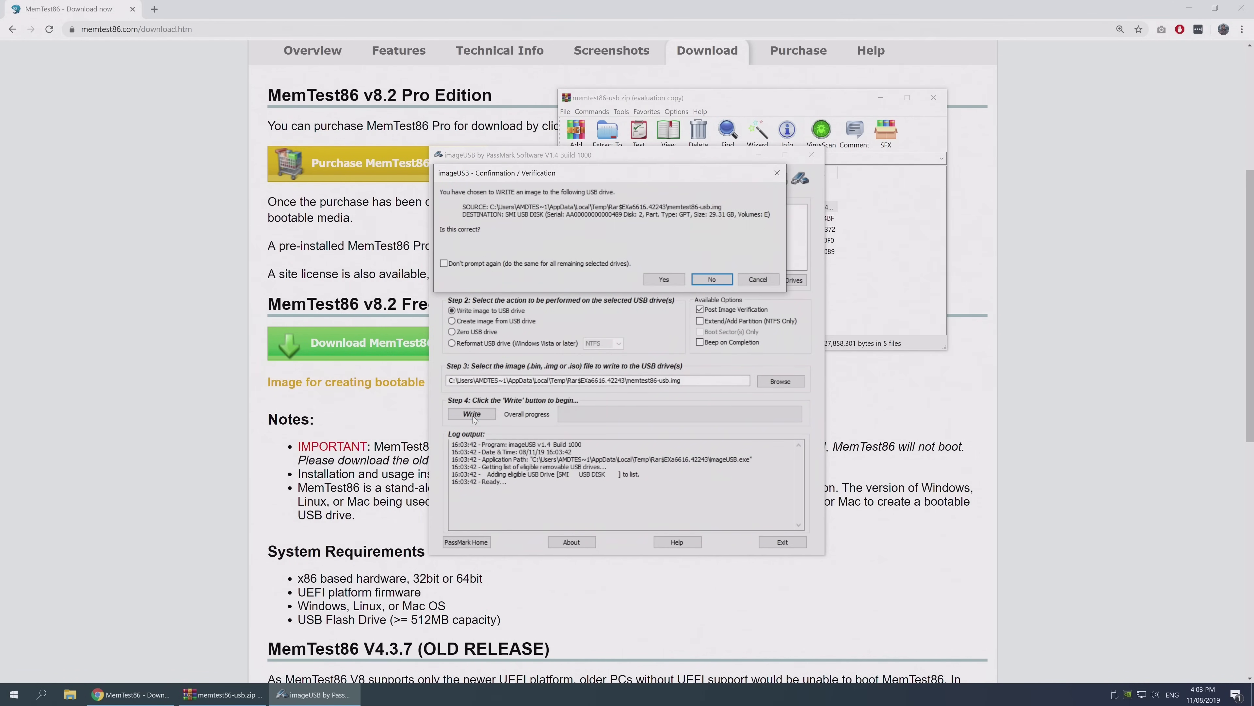
left_click(655, 340)
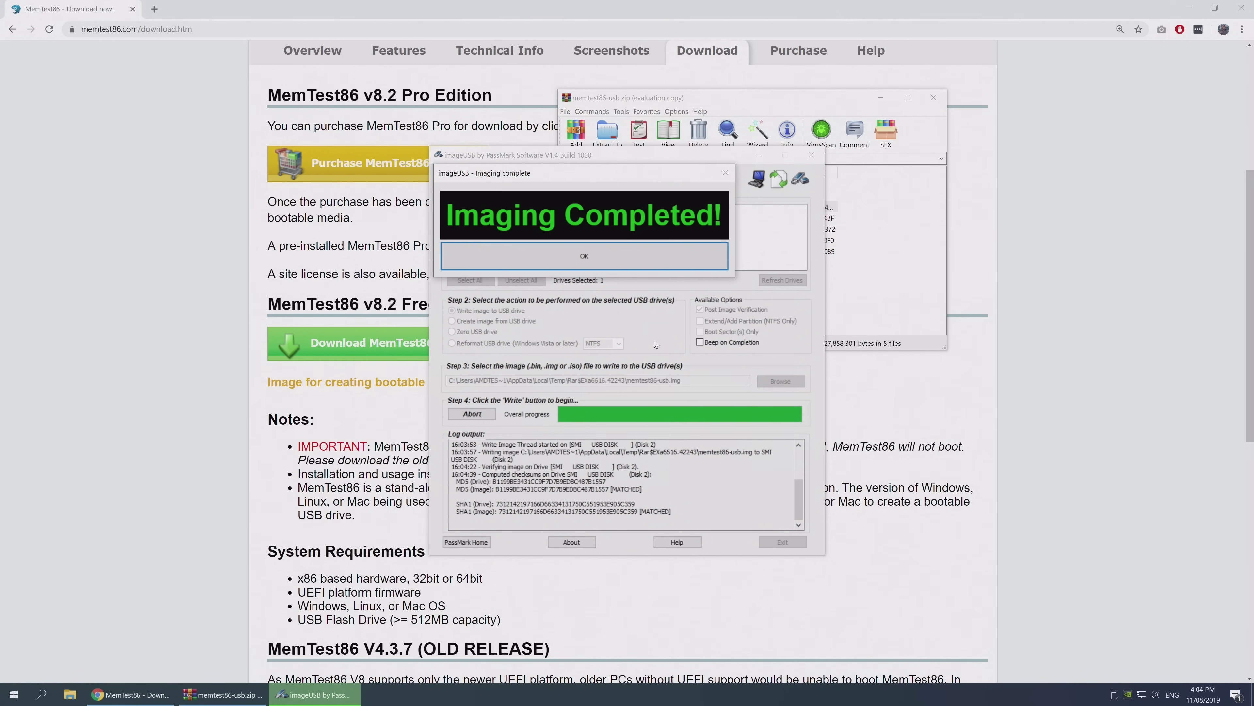
left_click(617, 250)
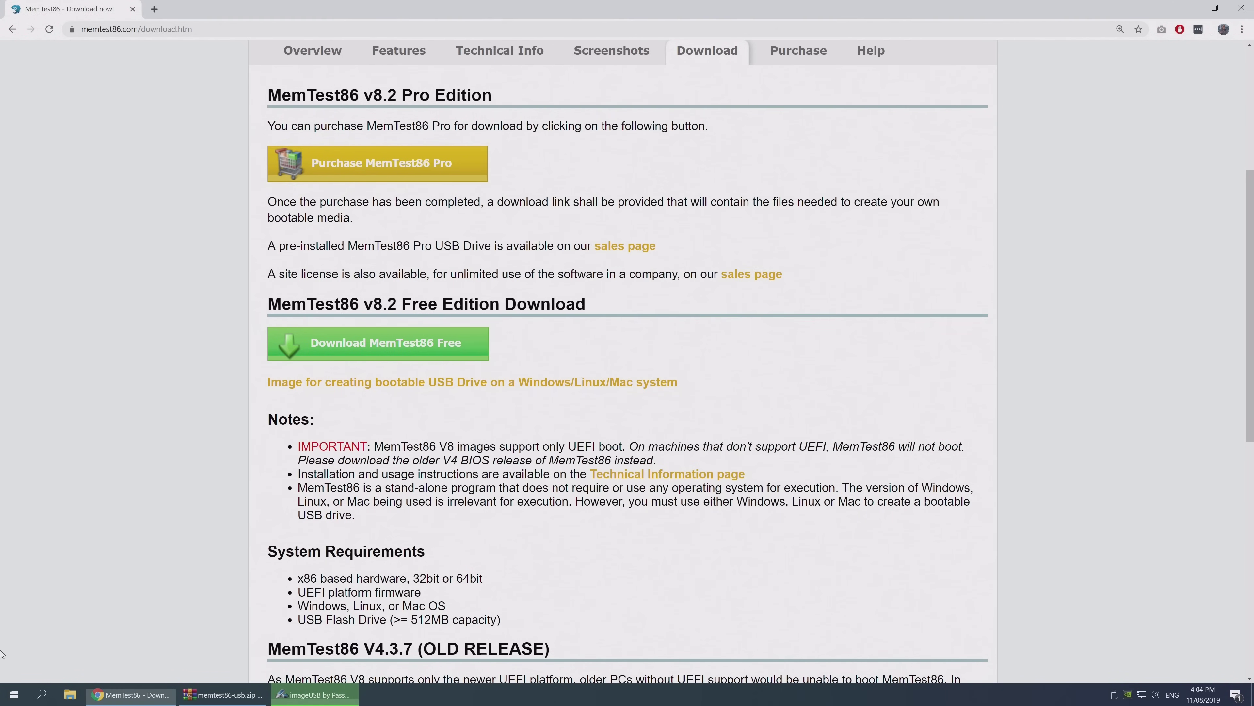
left_click(13, 694)
Step: Restart Windows, boot MemTest86 from the USB drive and start the memory test
left_click(15, 672)
left_click(28, 650)
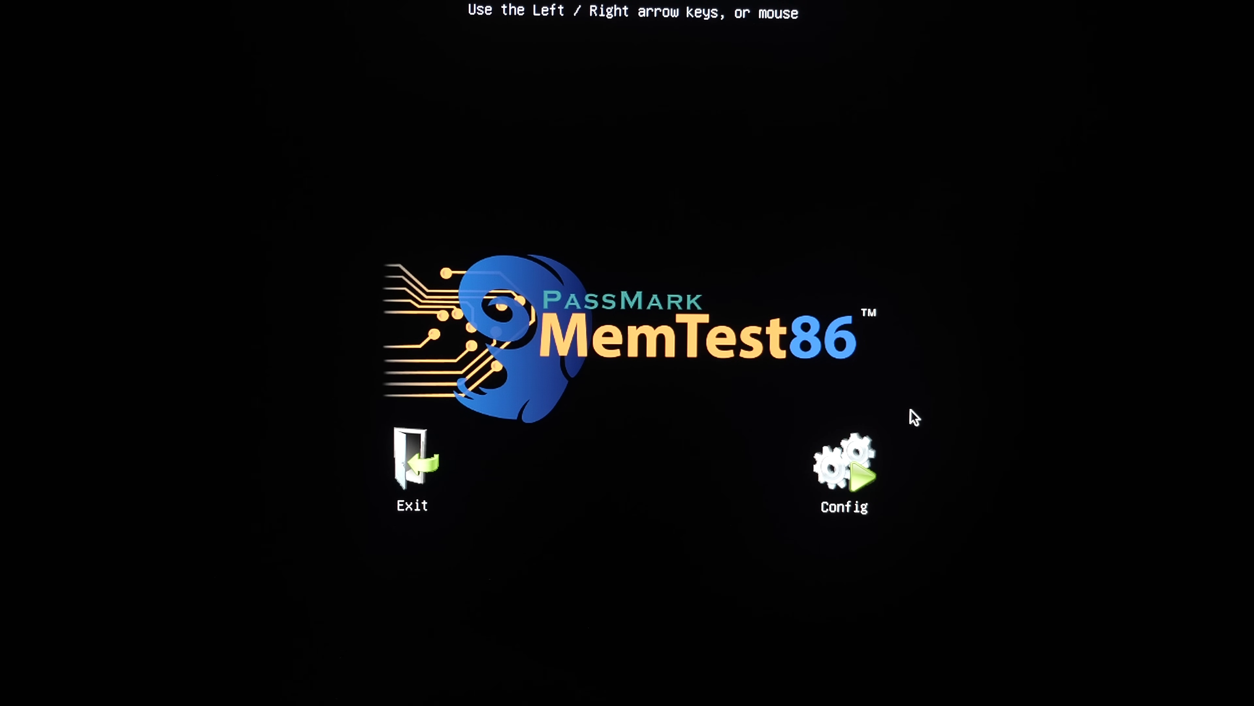
left_click(870, 447)
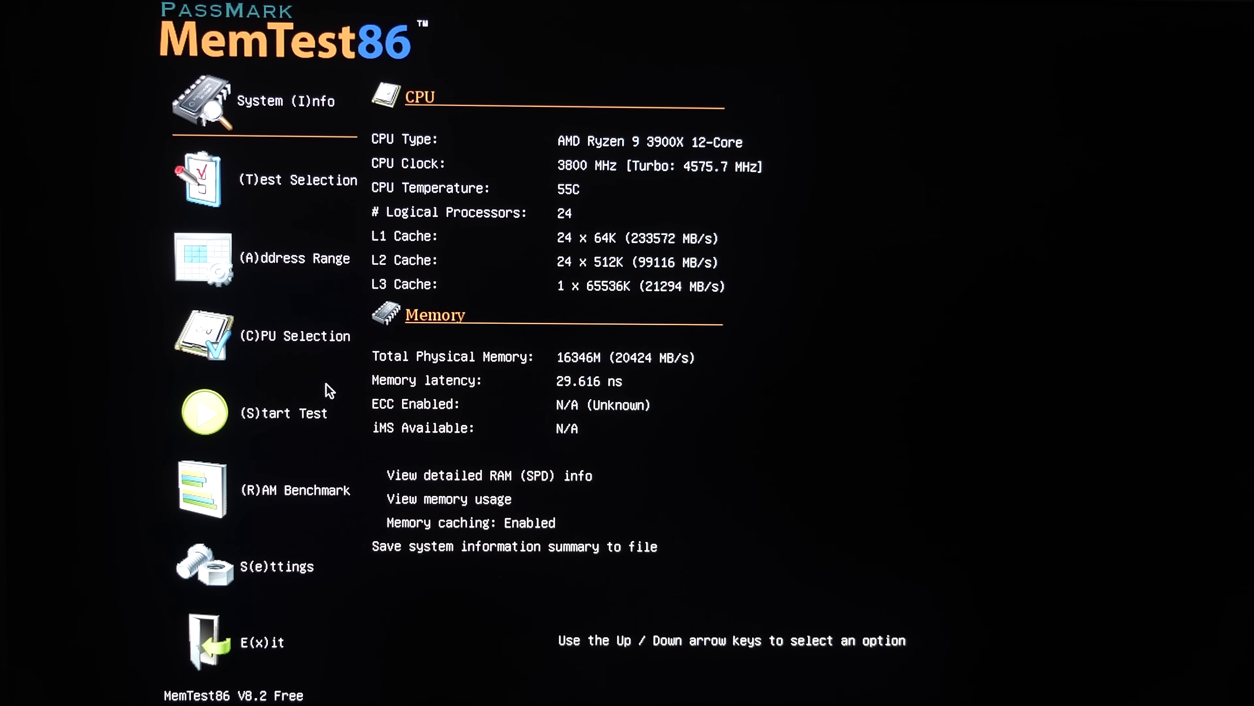
left_click(184, 394)
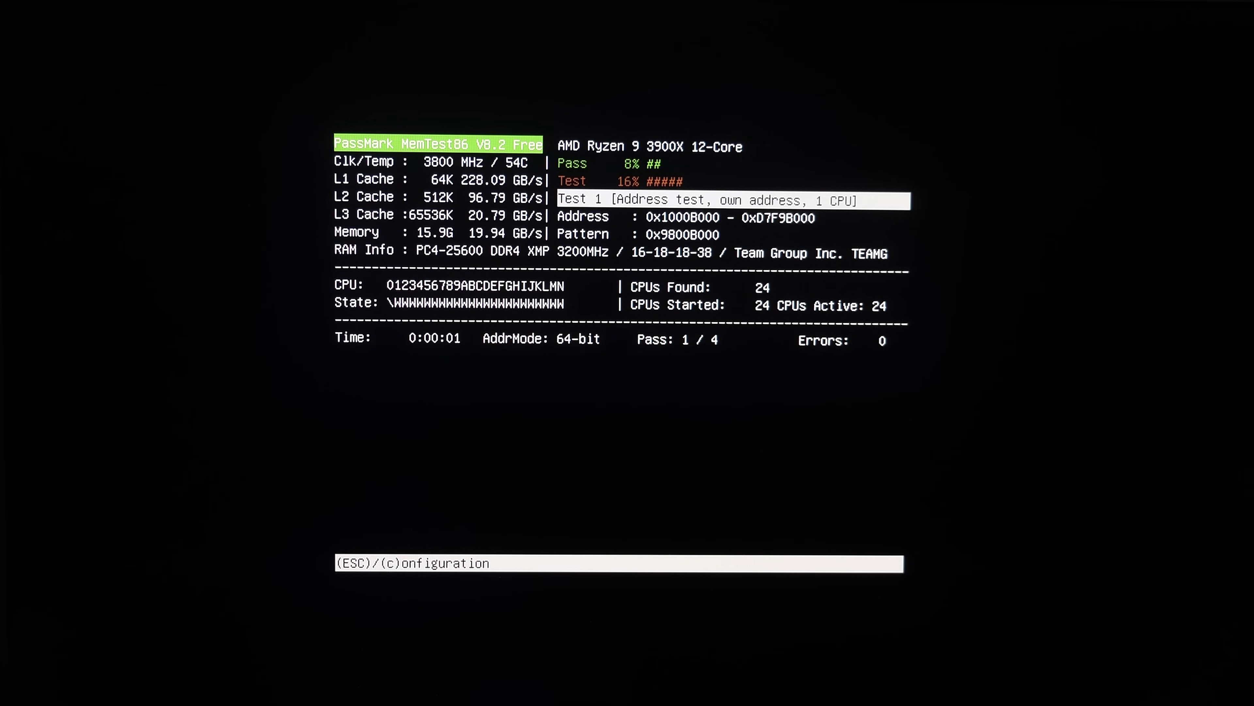